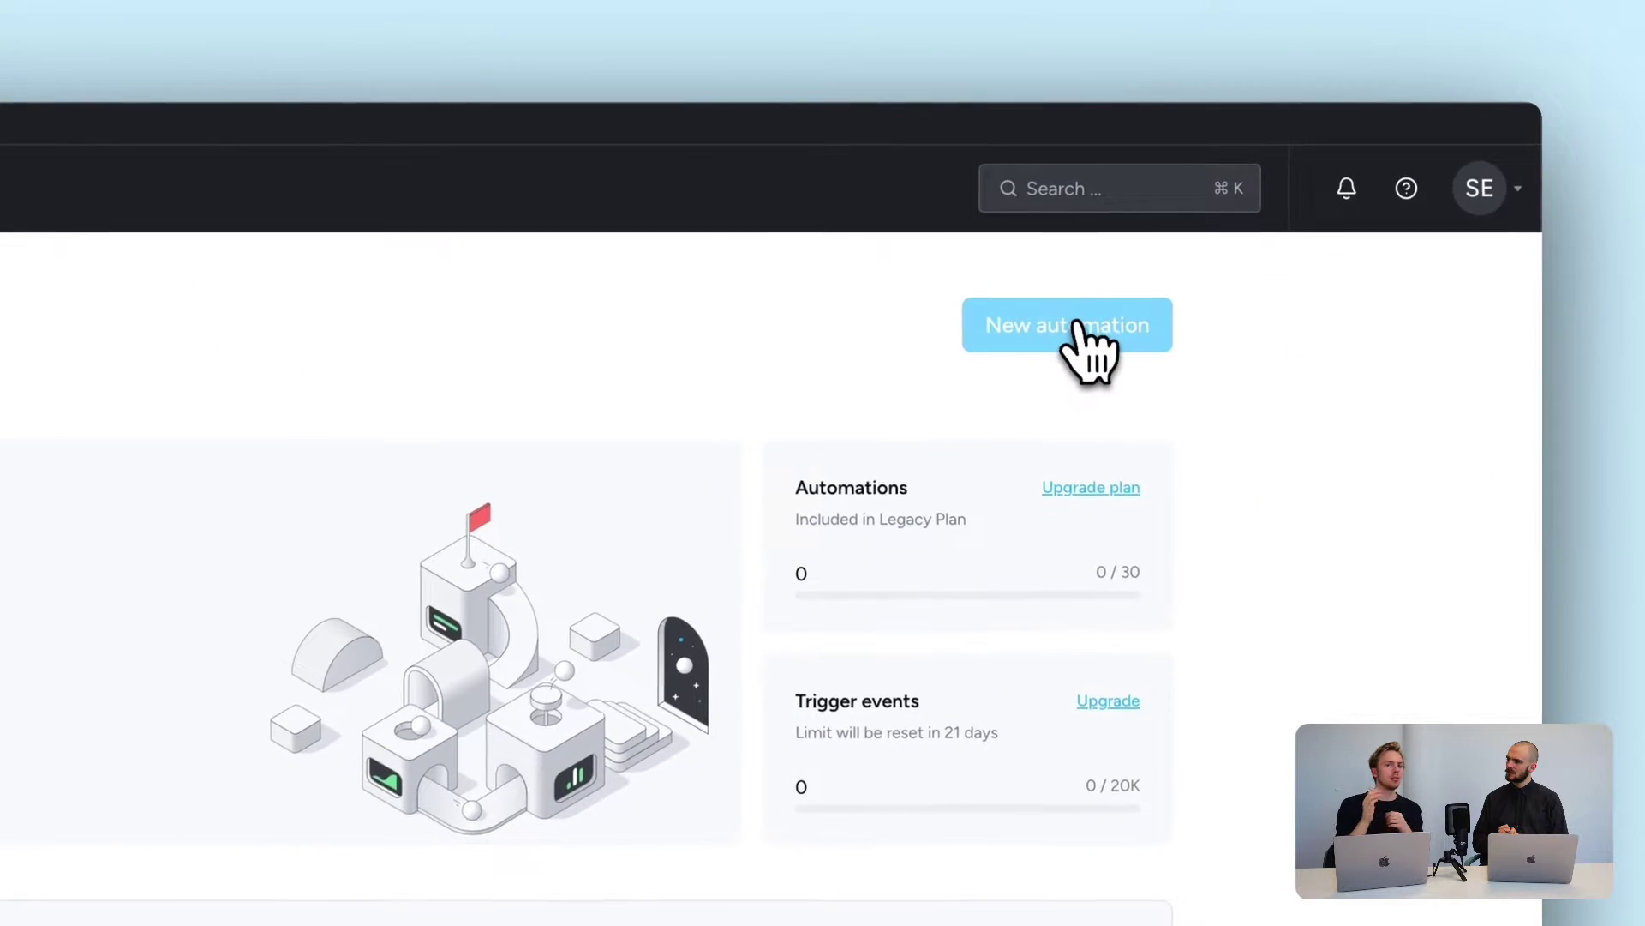
Create a new automation draft with the New incoming conversation trigger
click(1074, 326)
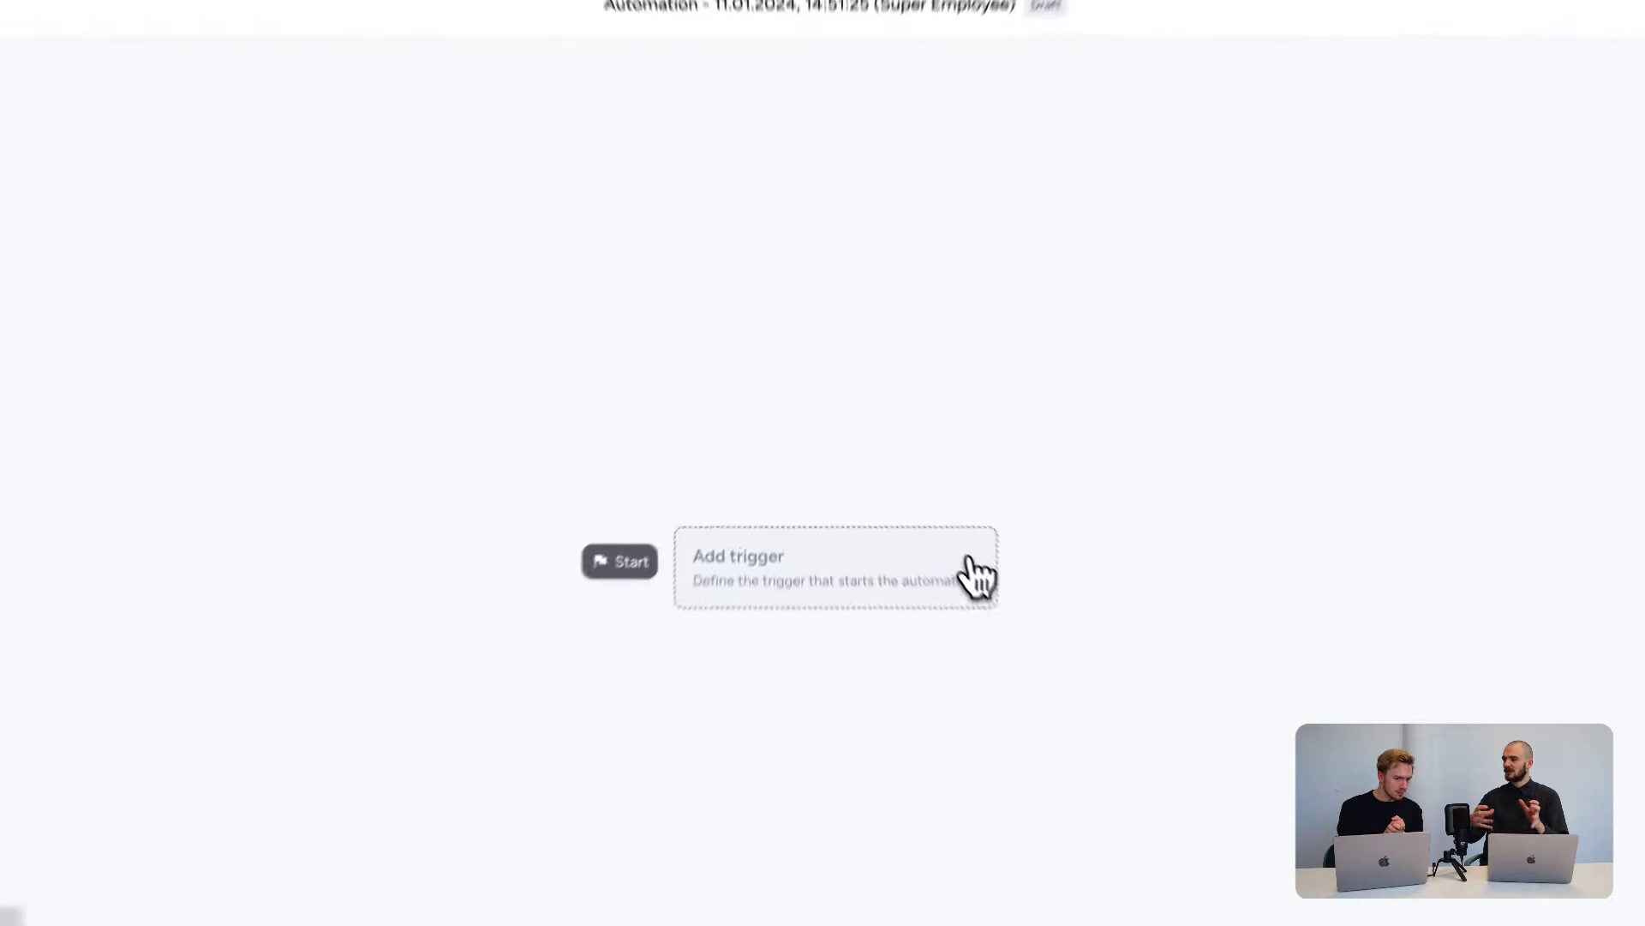
click(908, 505)
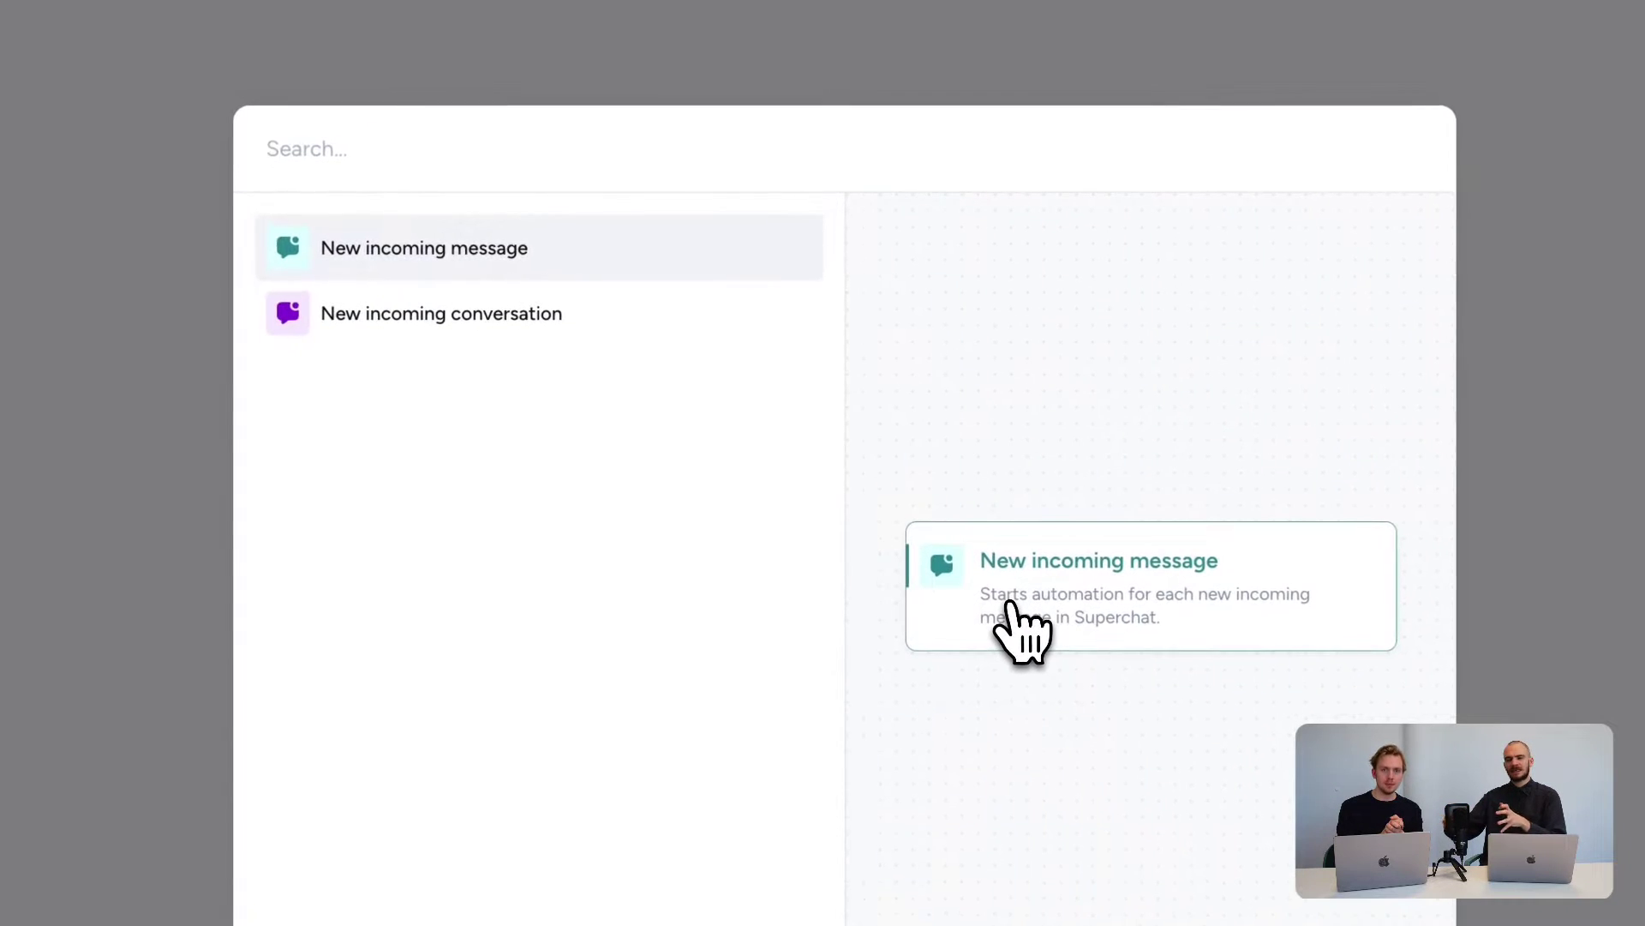
click(636, 331)
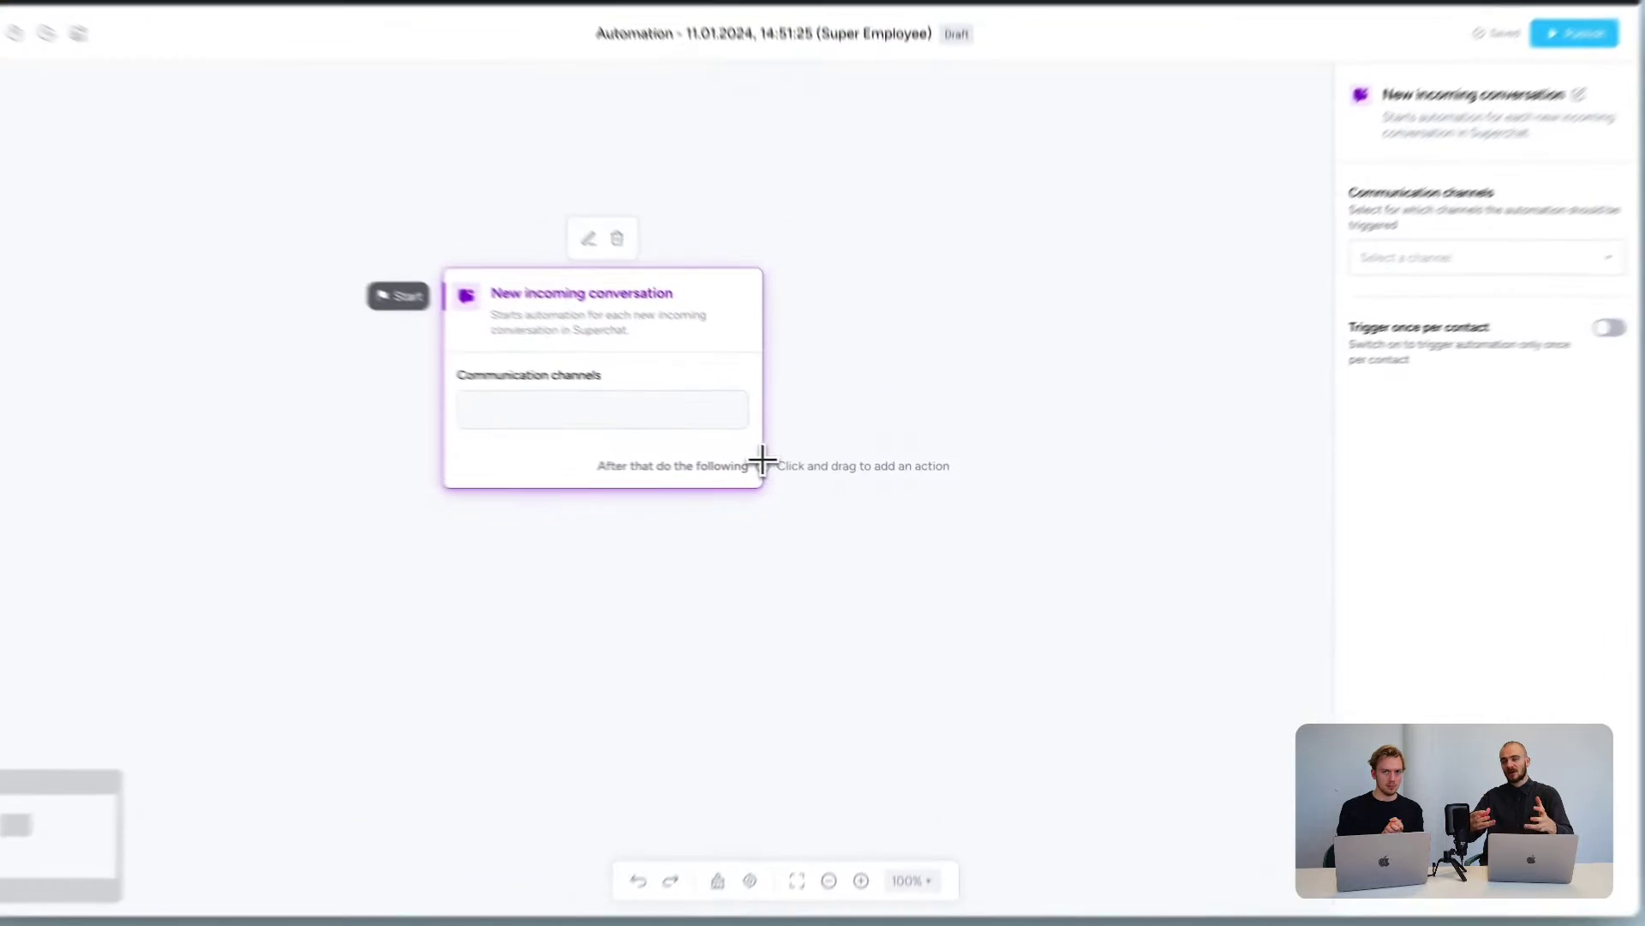
drag(804, 472, 887, 552)
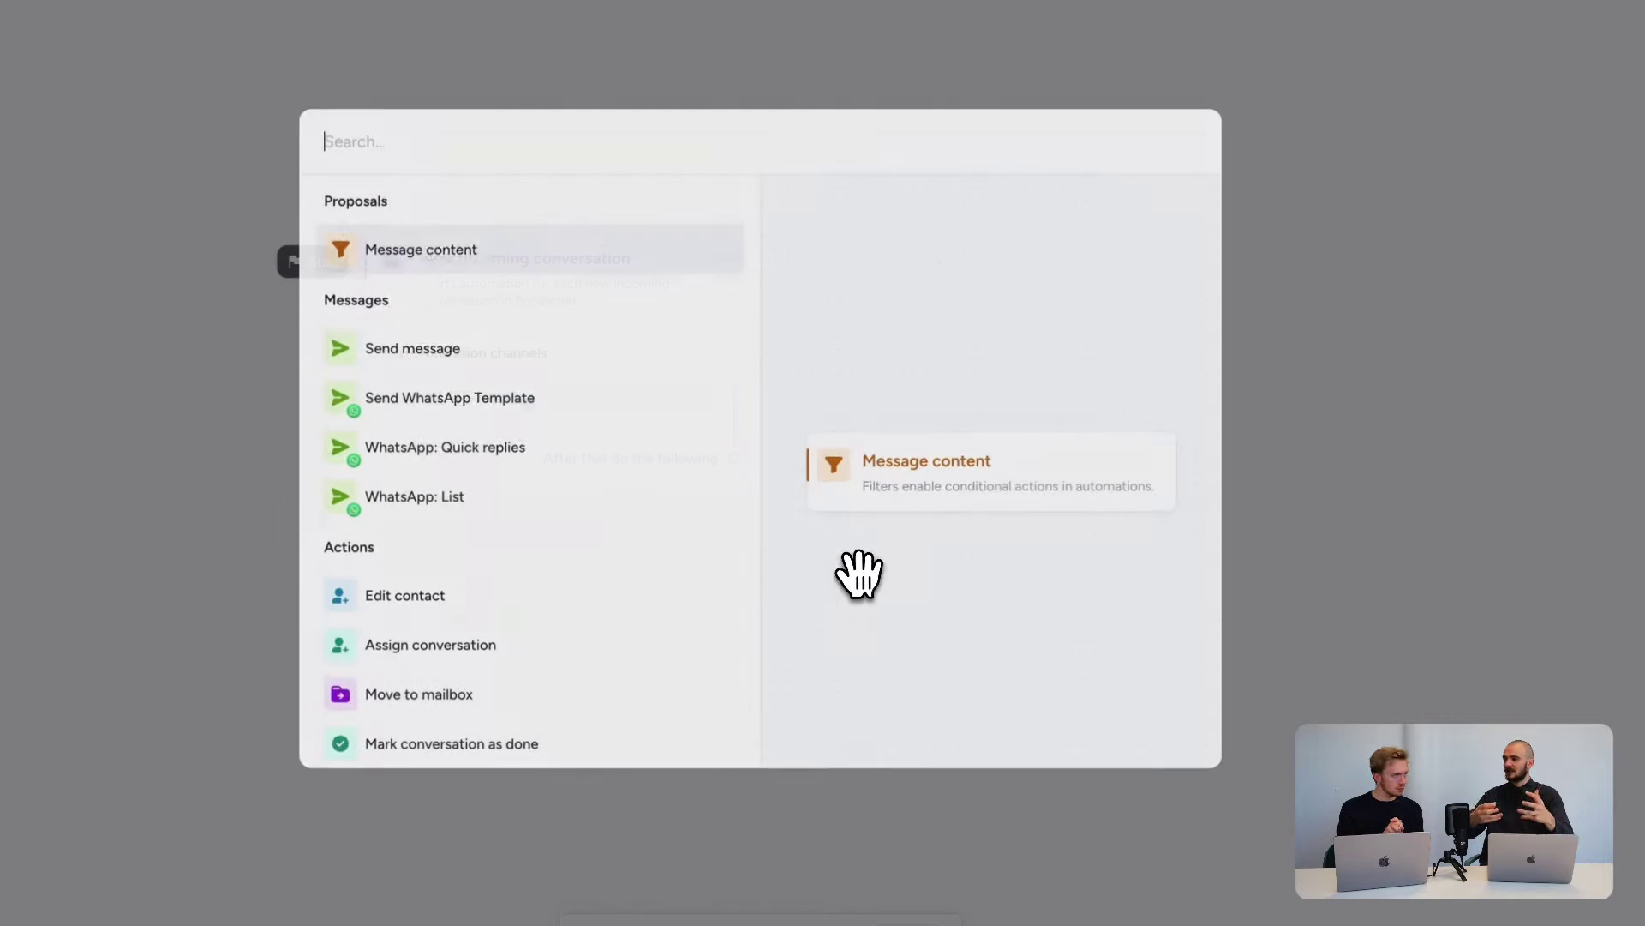
Add a WhatsApp Quick replies step with the message 'Hi! How can we help you?'
click(613, 461)
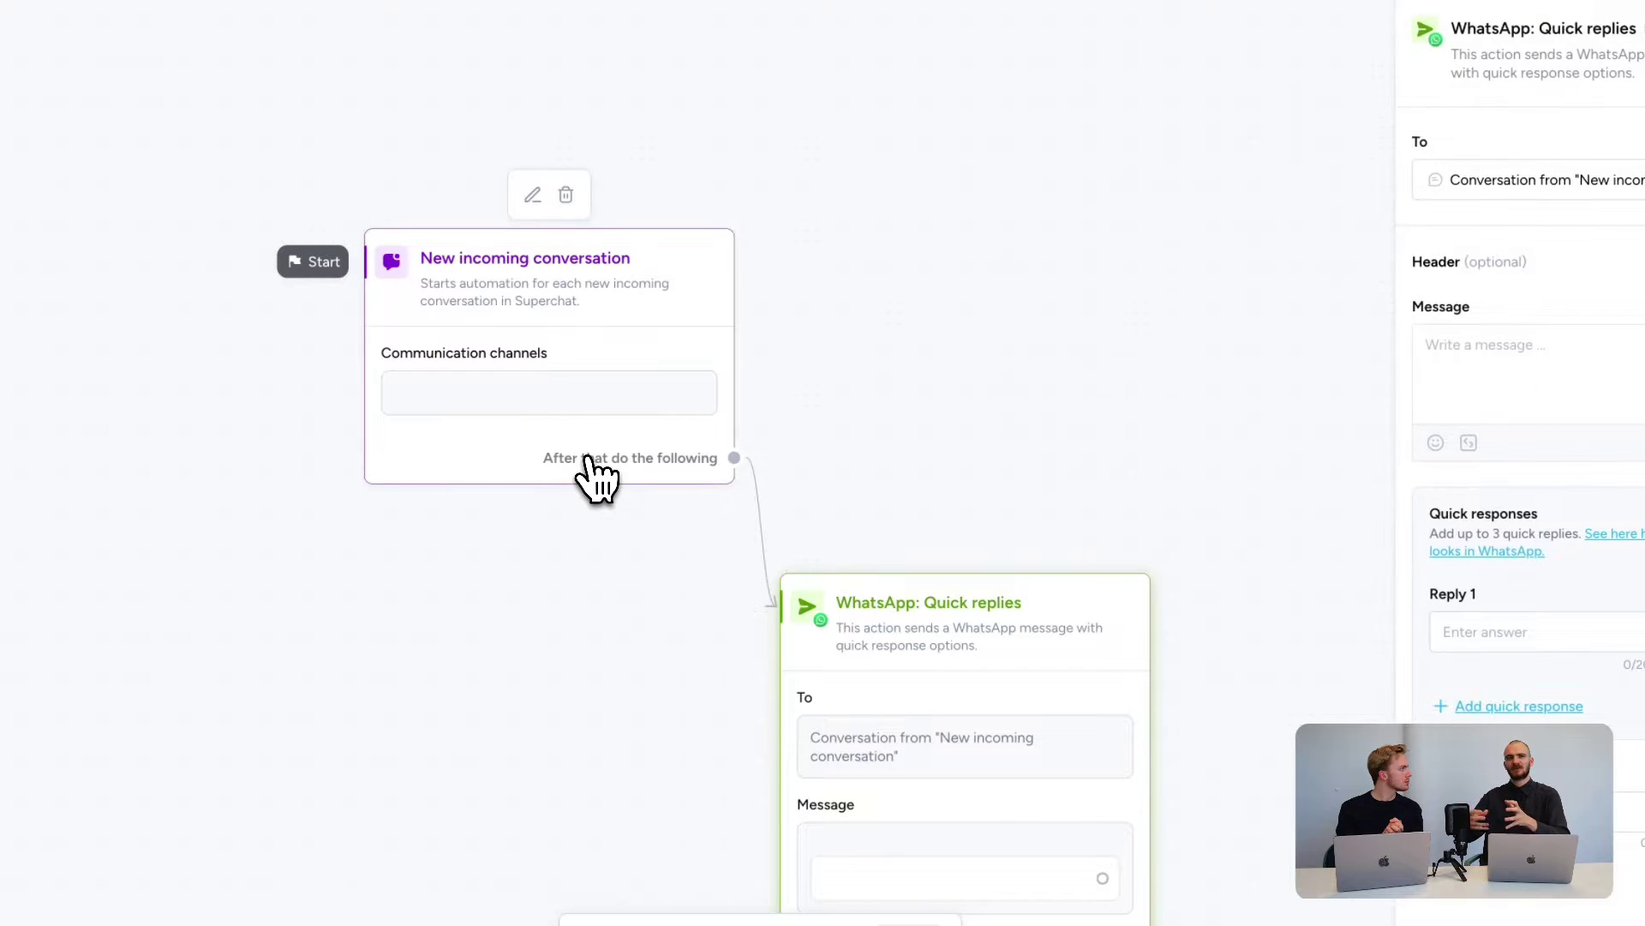
click(1501, 384)
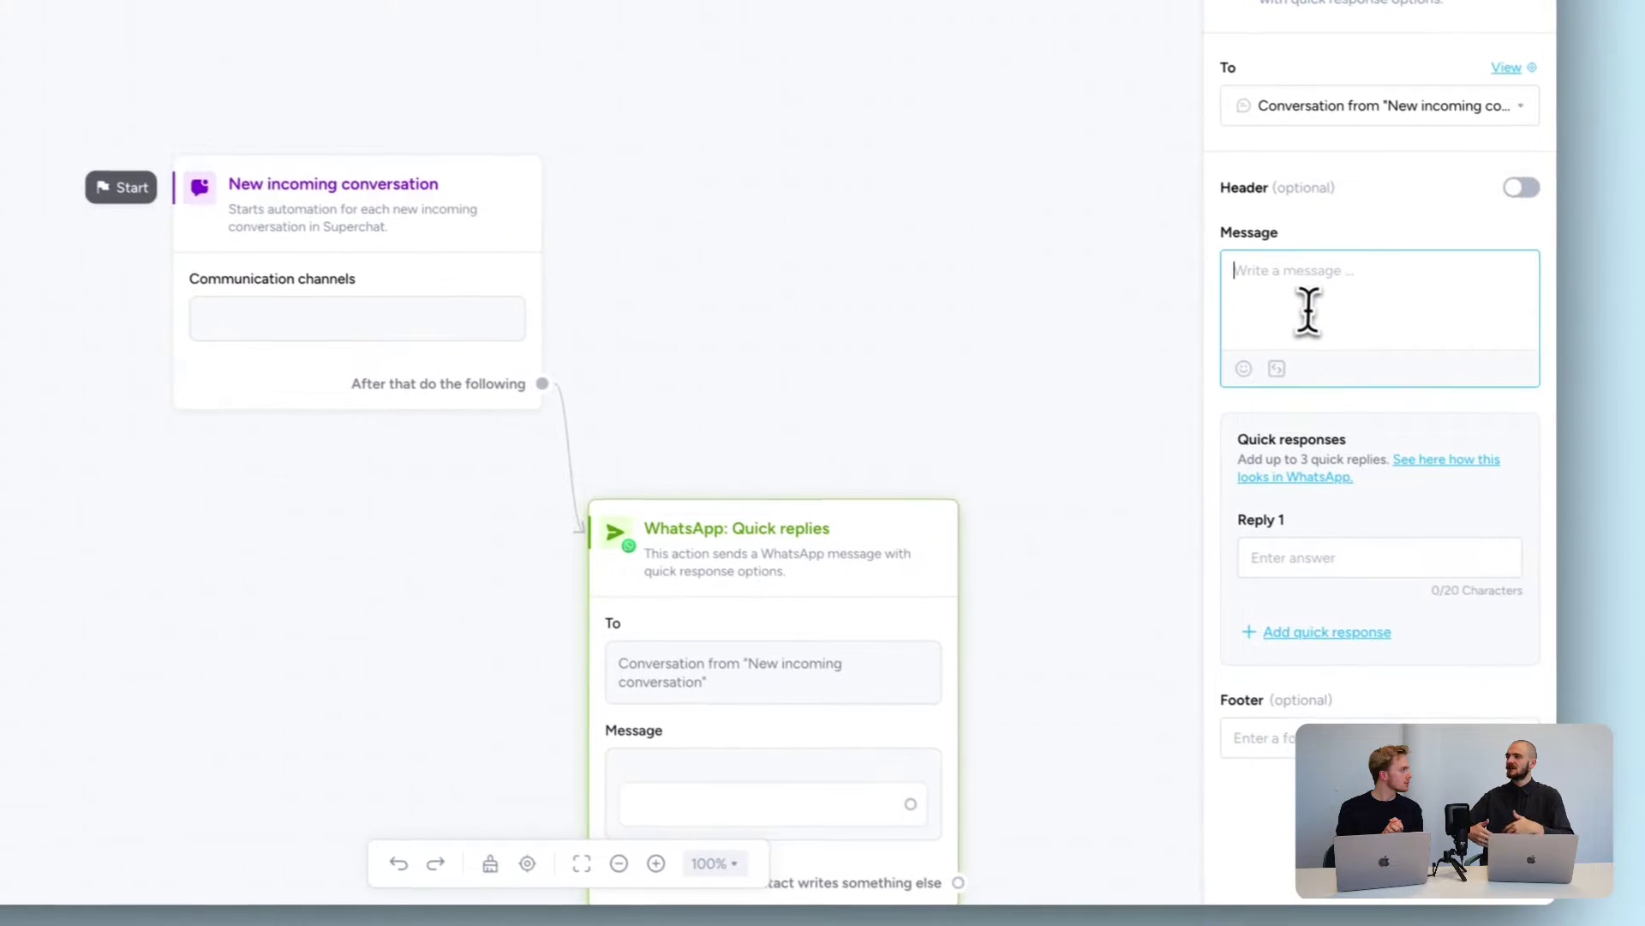
text(Hi! How can we help you? 😀)
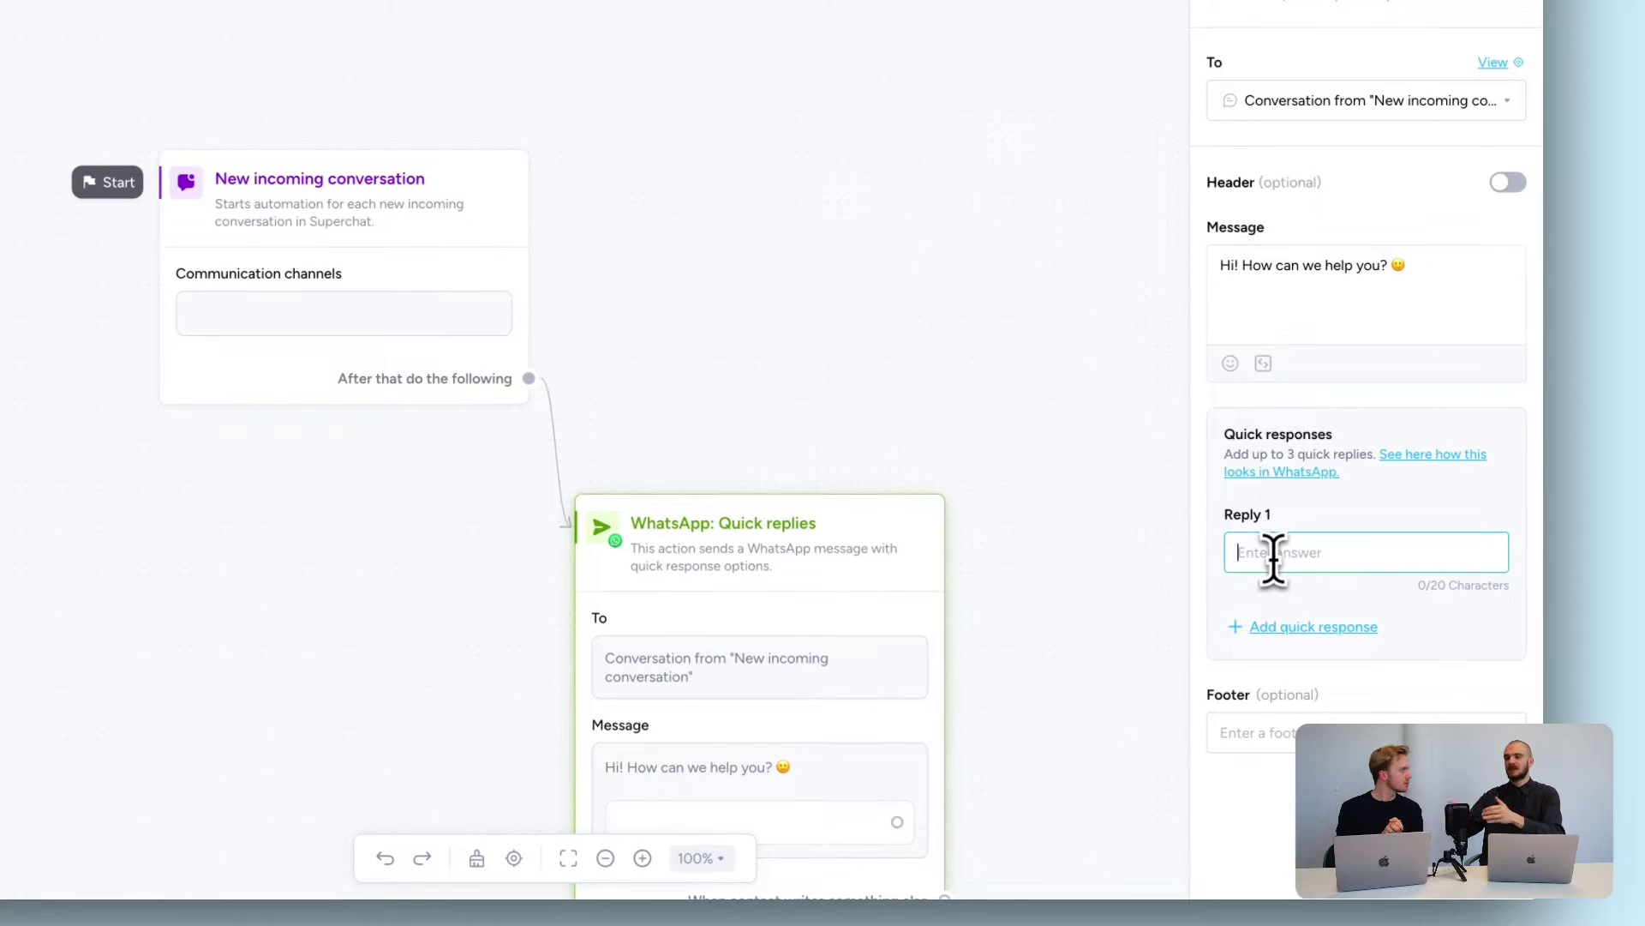
Add quick reply options b and c alongside reply a
click(1295, 645)
text(b)
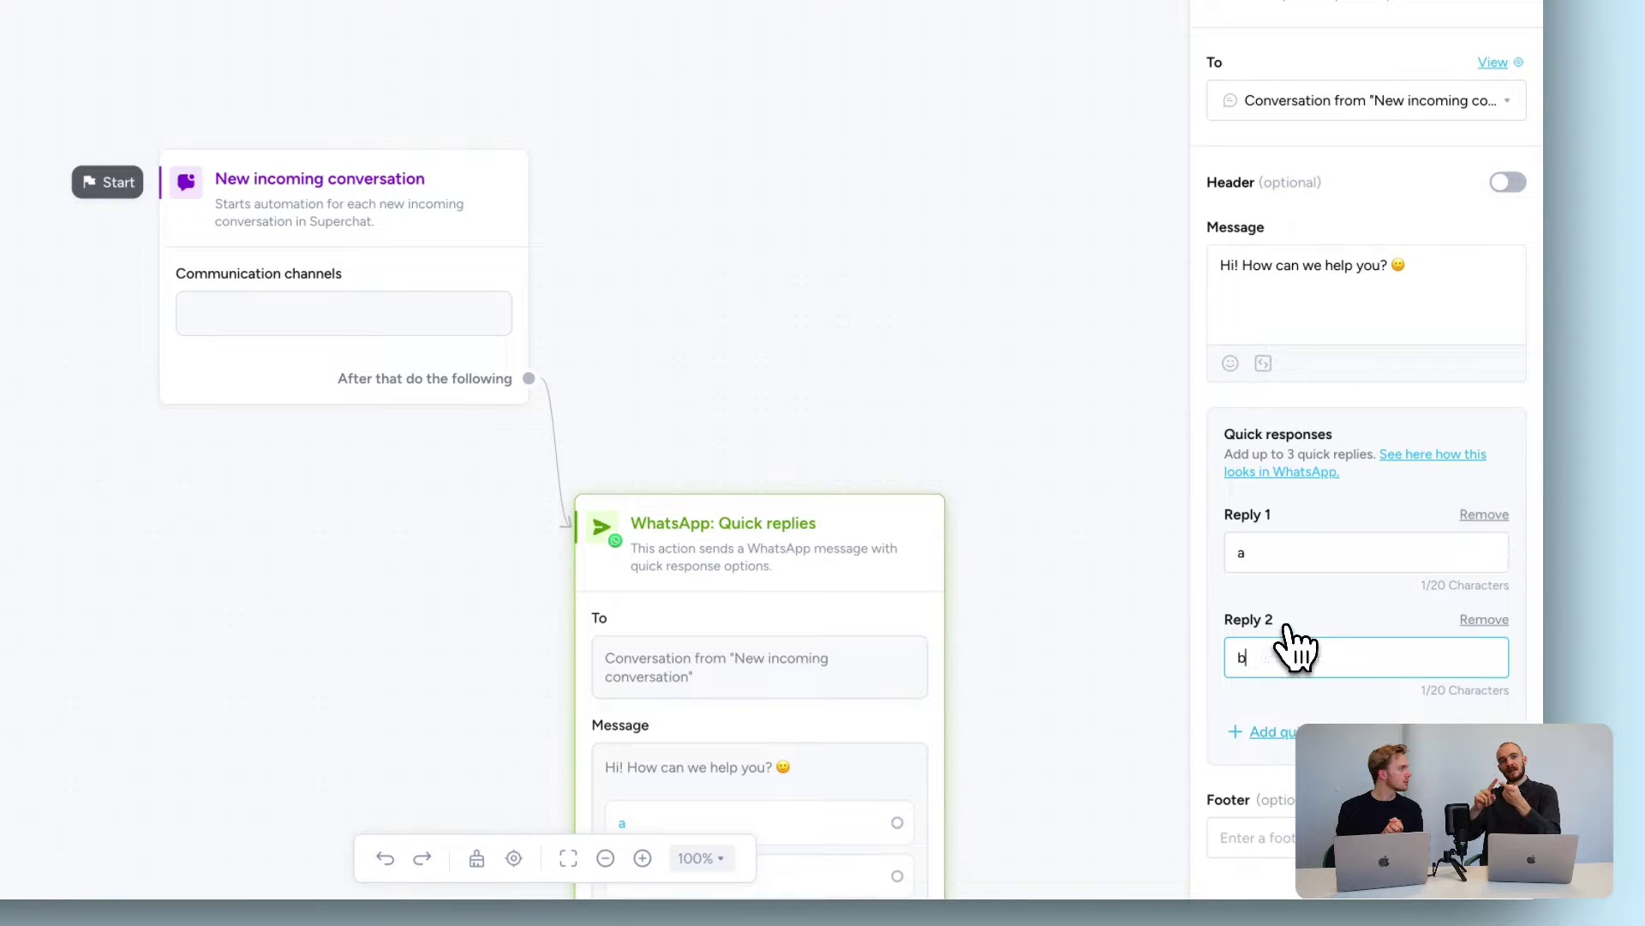
click(1283, 731)
text(c)
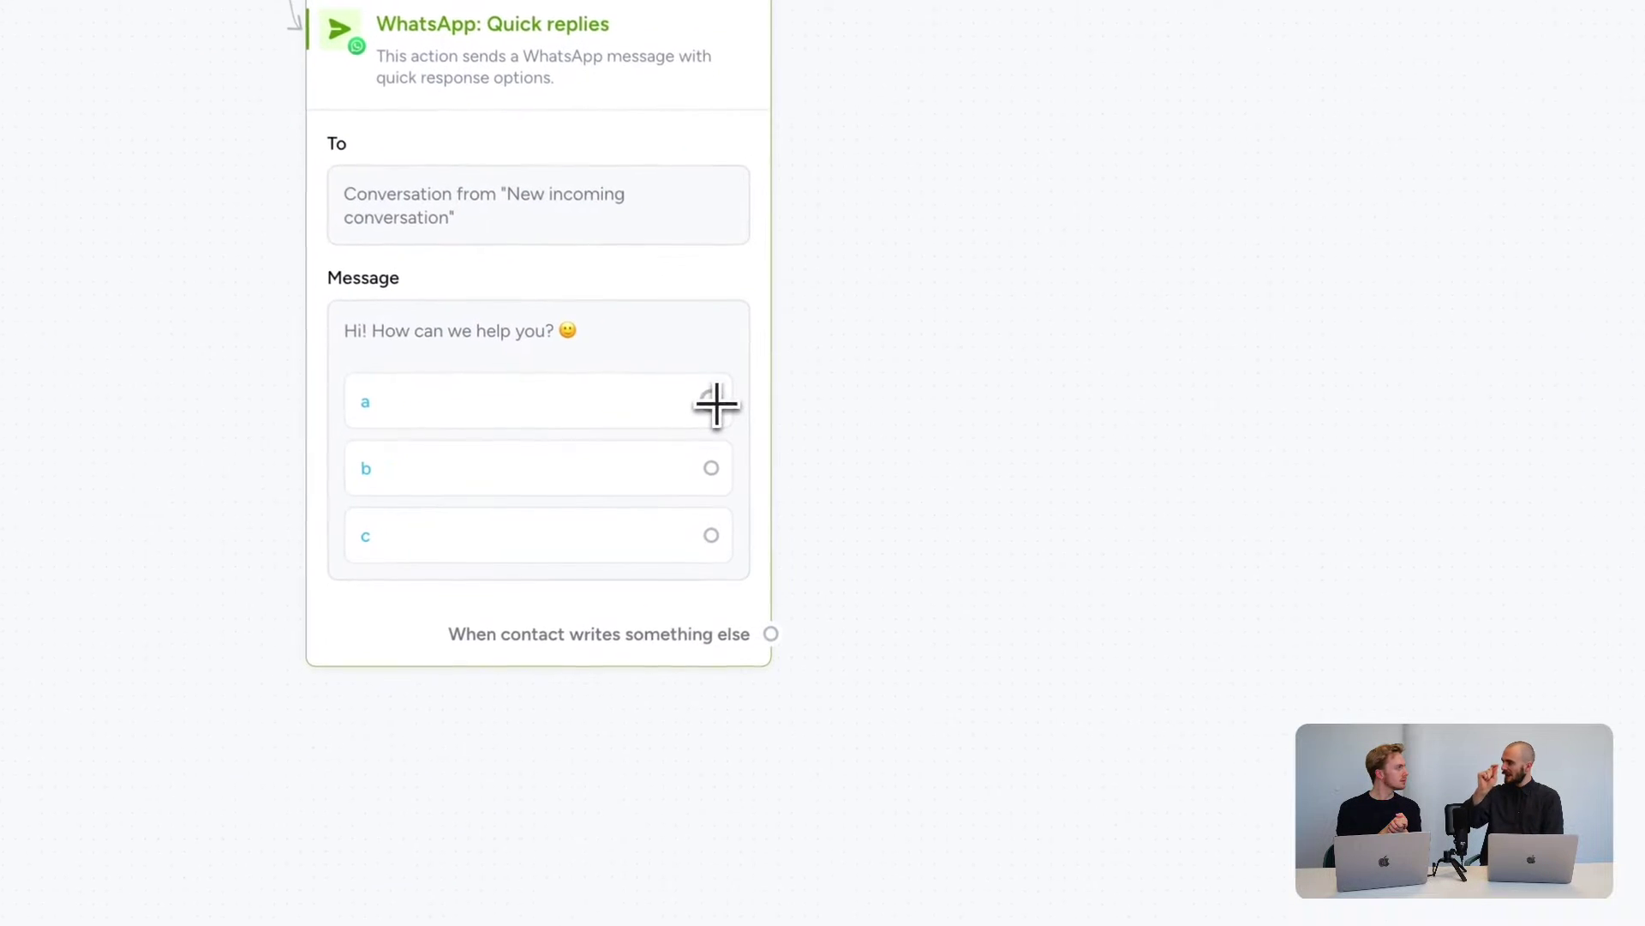
Link reply a to a Send message step asking 'How can we help you with A?'
drag(740, 452, 910, 523)
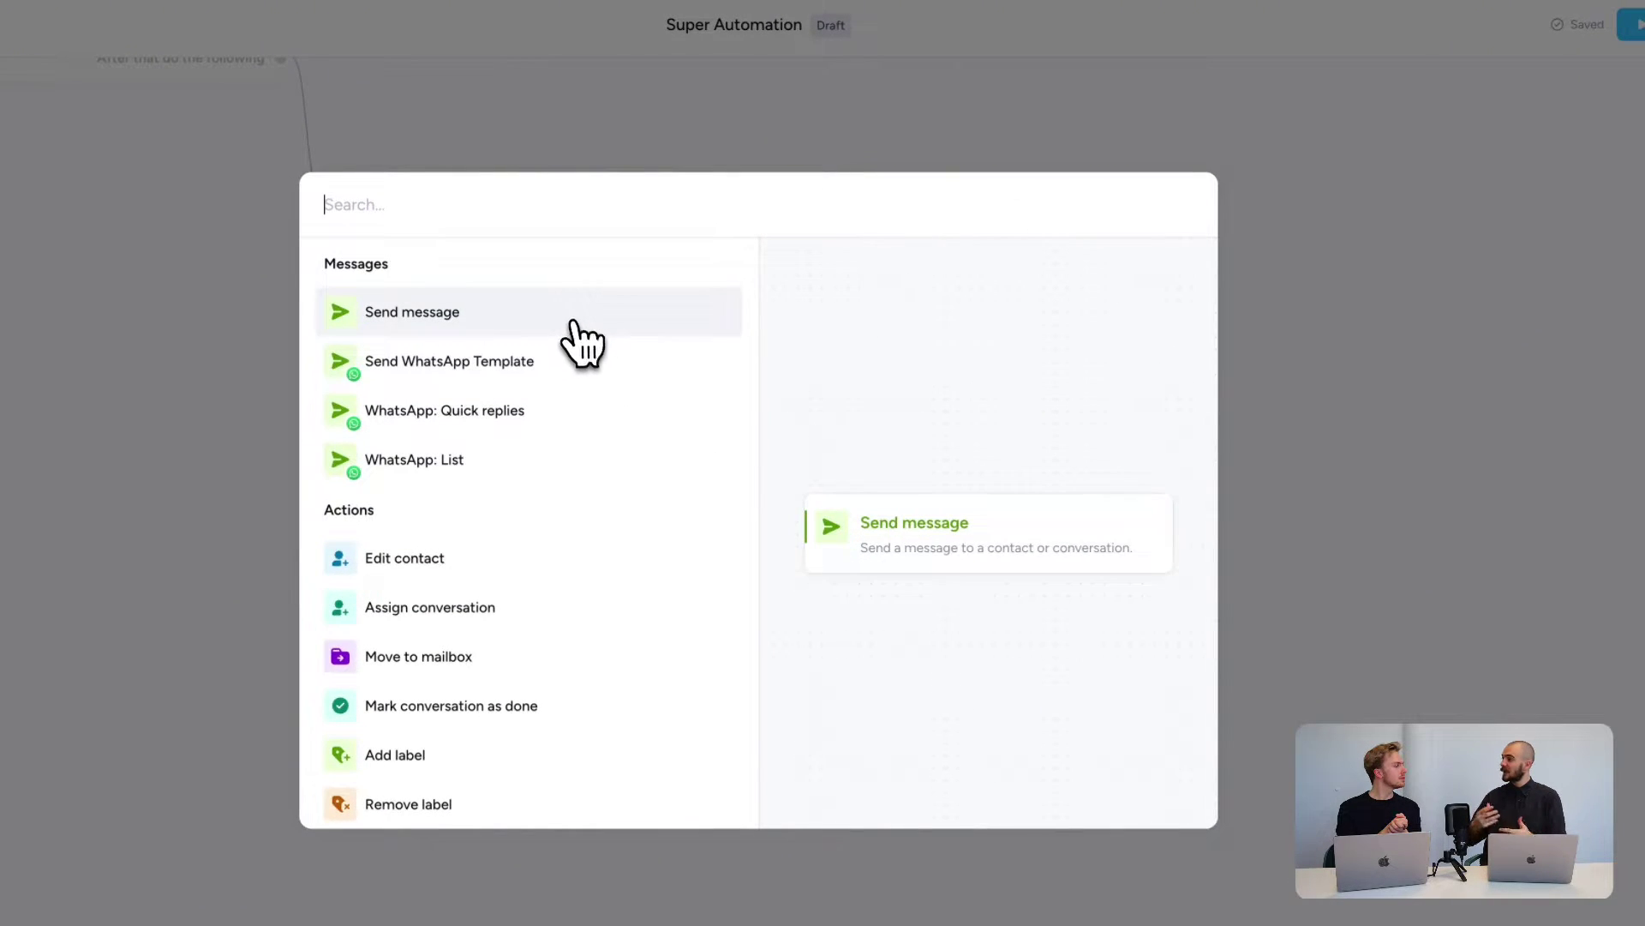
click(571, 322)
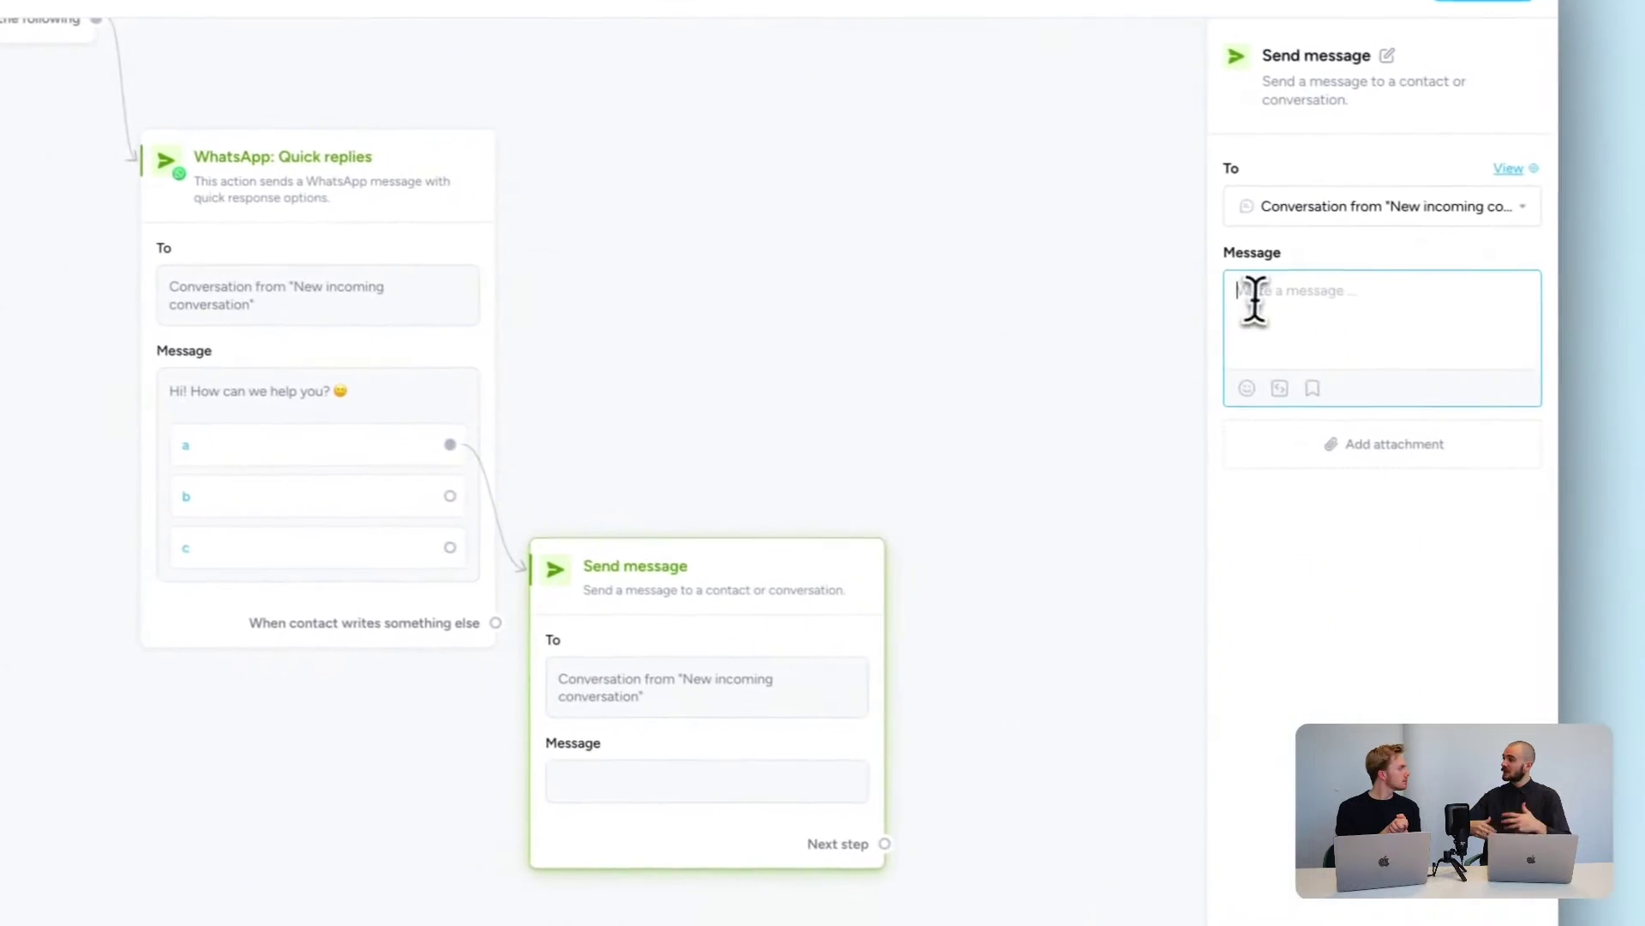
text(Hey Jonas! 👋  Thank you very much for your message.  How can we help you with A? 😀)
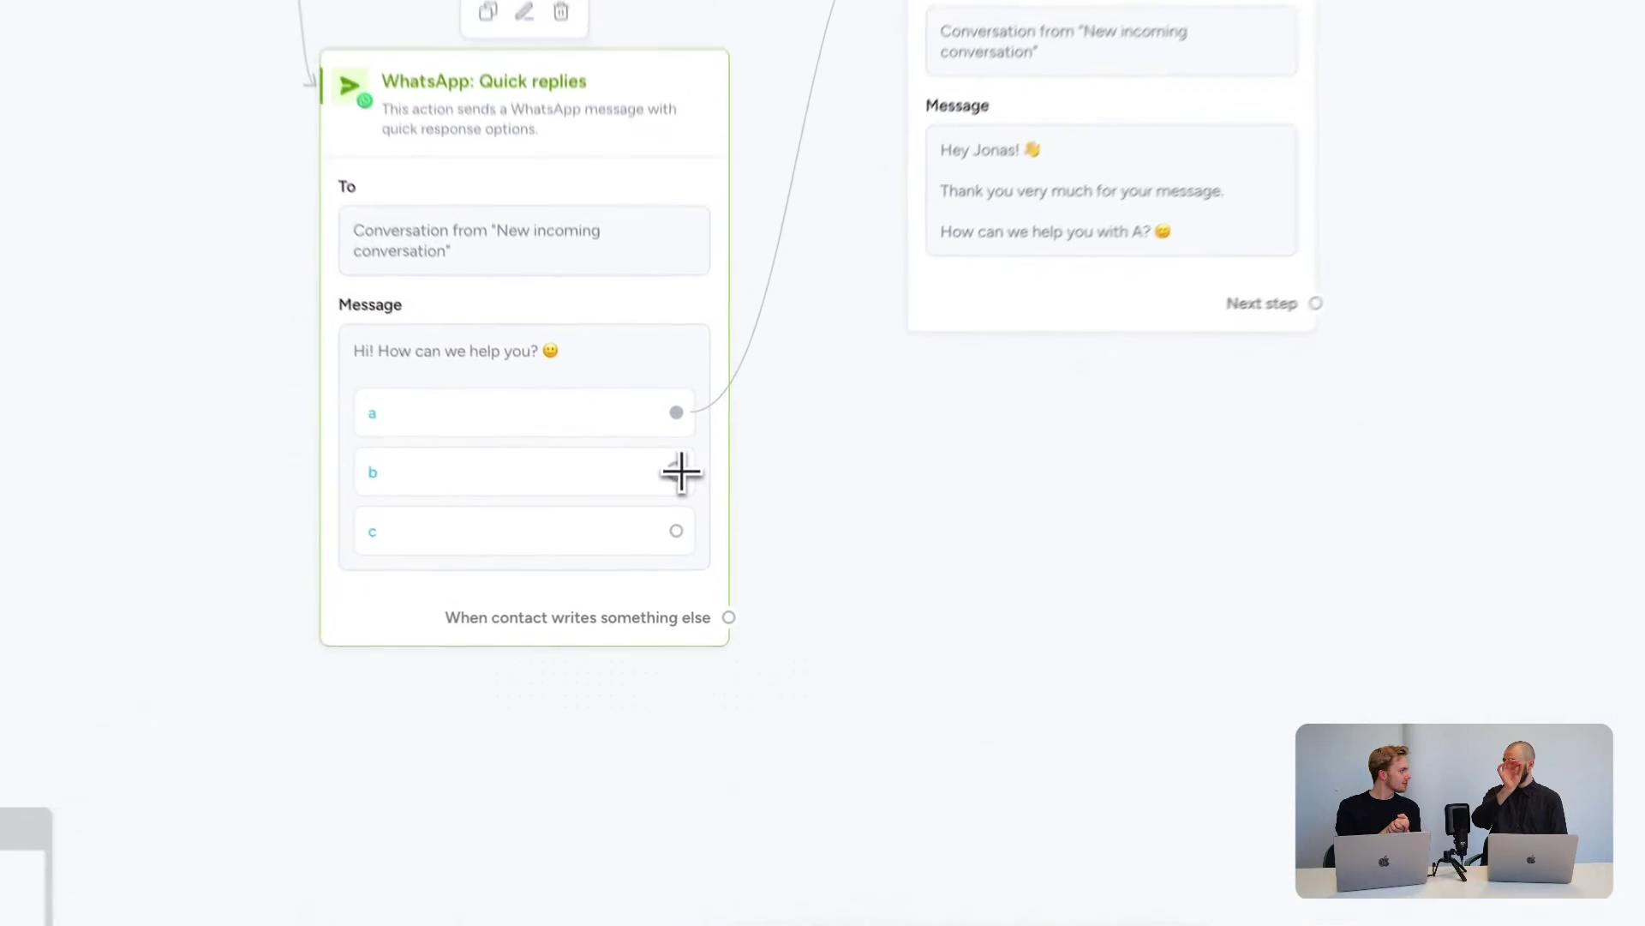
Link reply b to an Add label step that applies label B
drag(659, 524, 776, 527)
drag(919, 465, 947, 463)
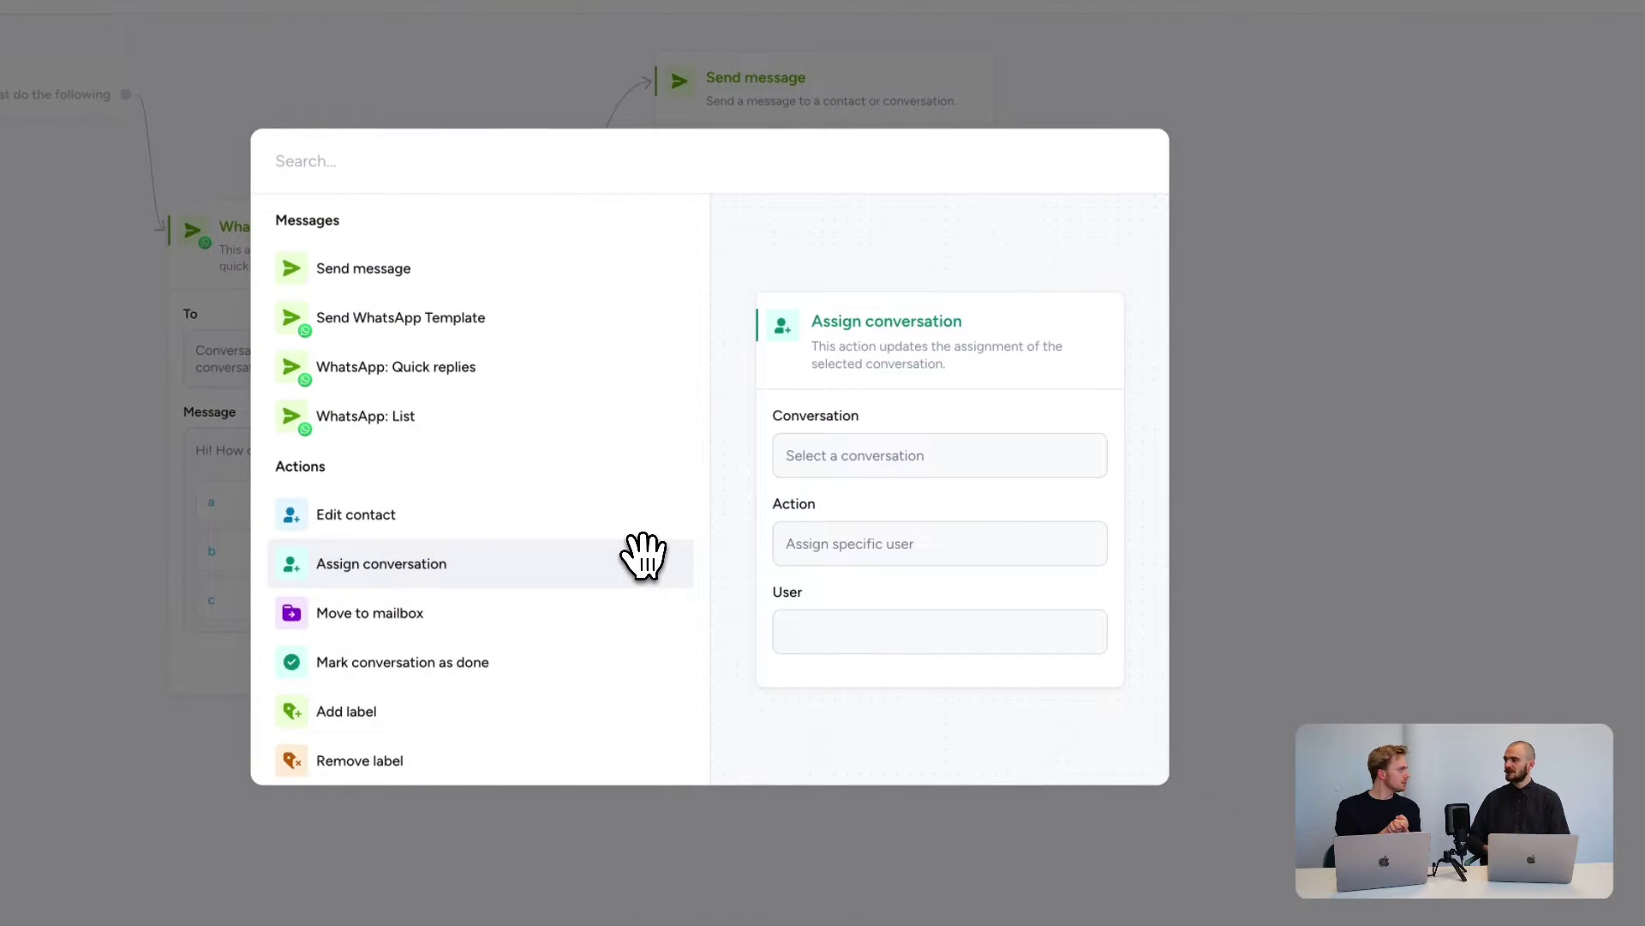
scroll(643, 557, down, 3)
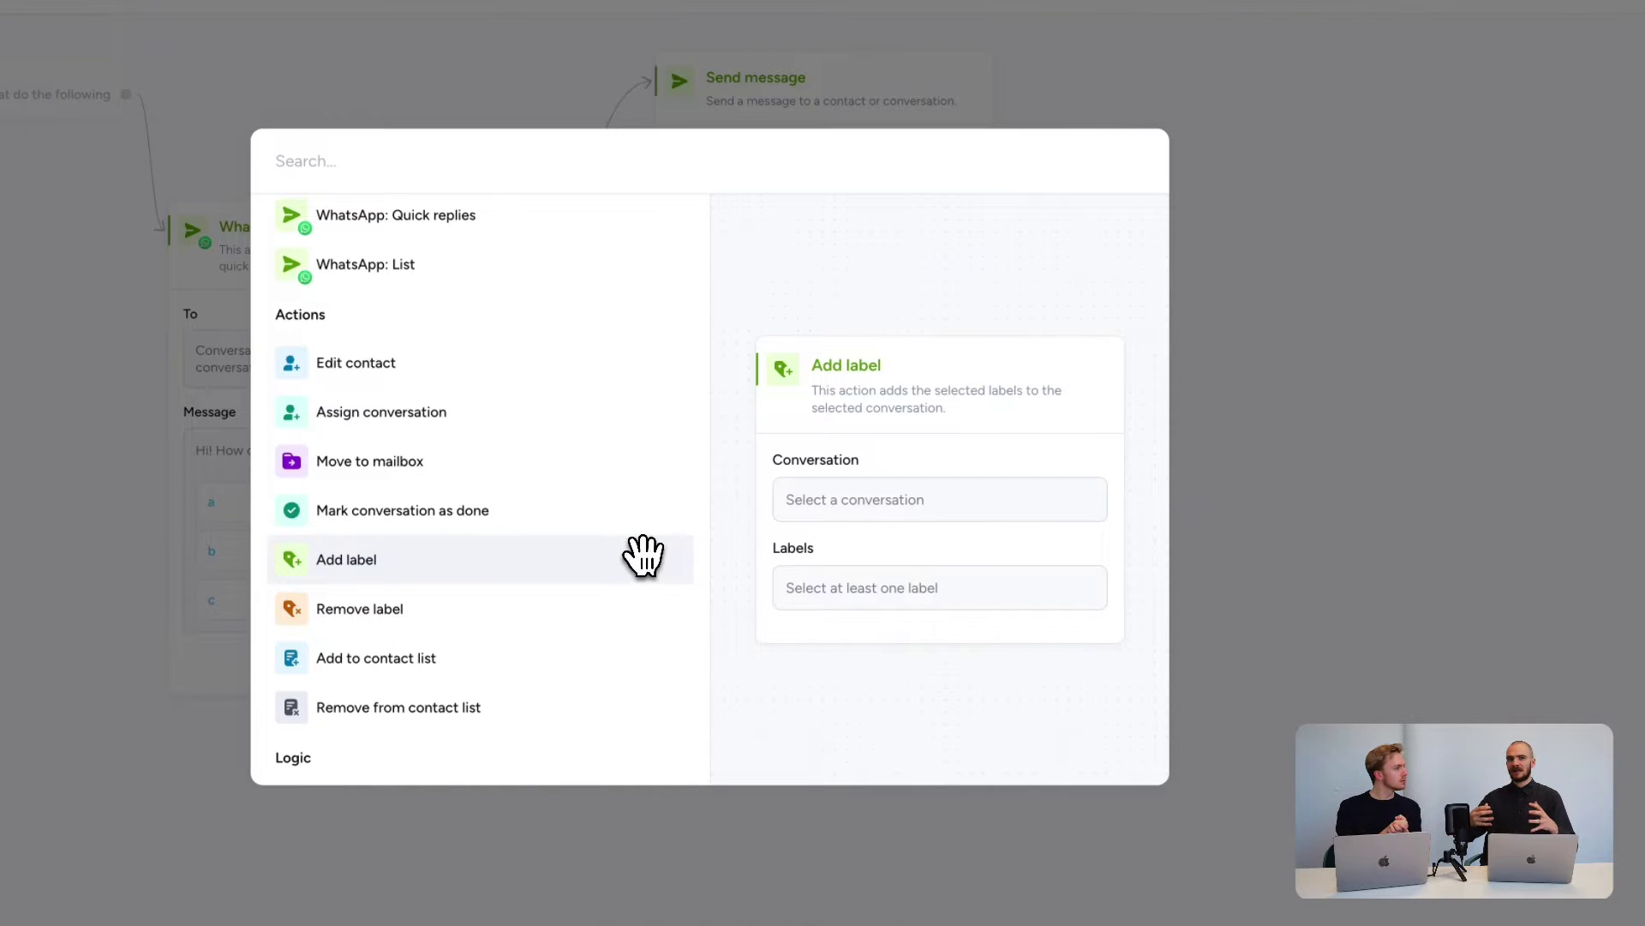
click(642, 559)
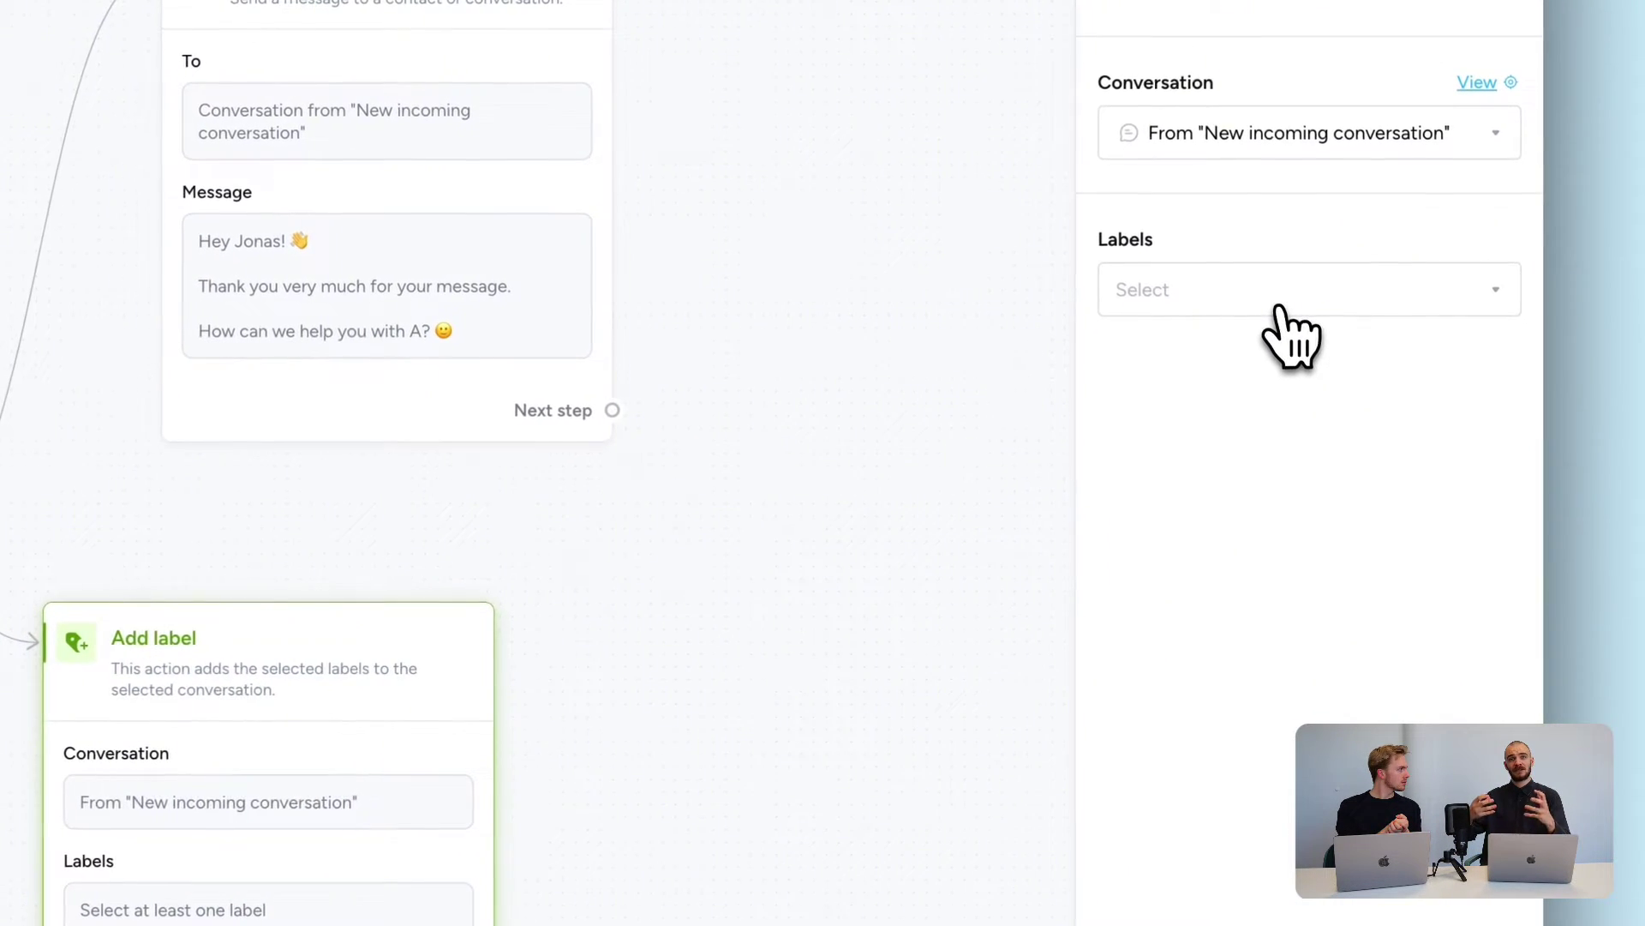
click(1277, 308)
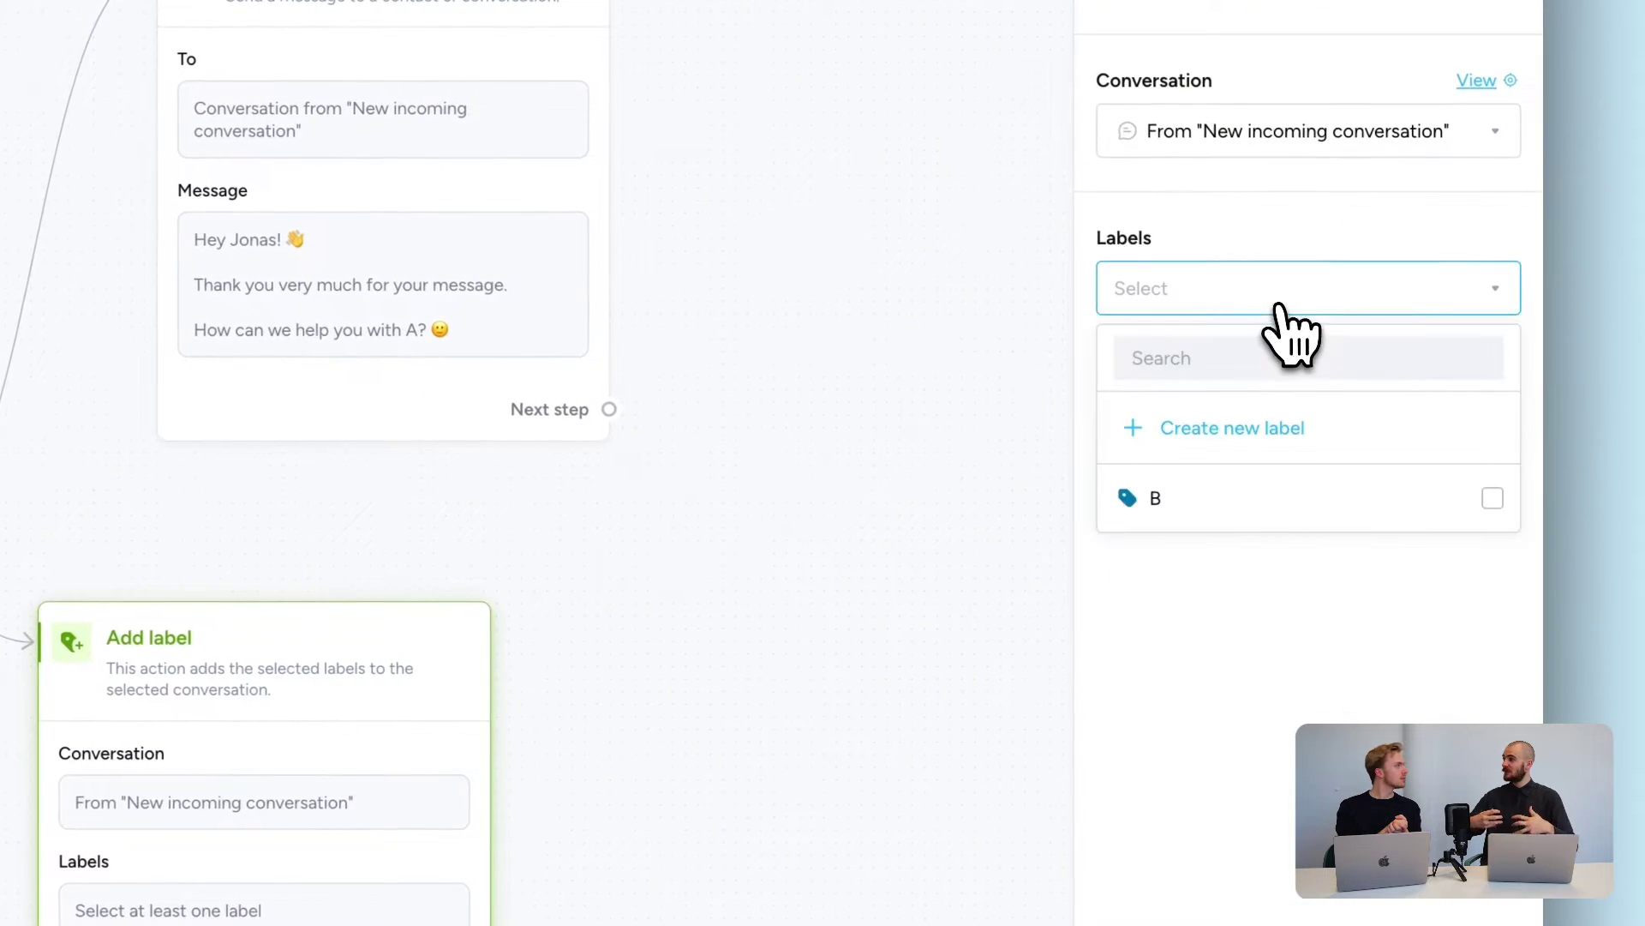
click(1301, 524)
click(1285, 625)
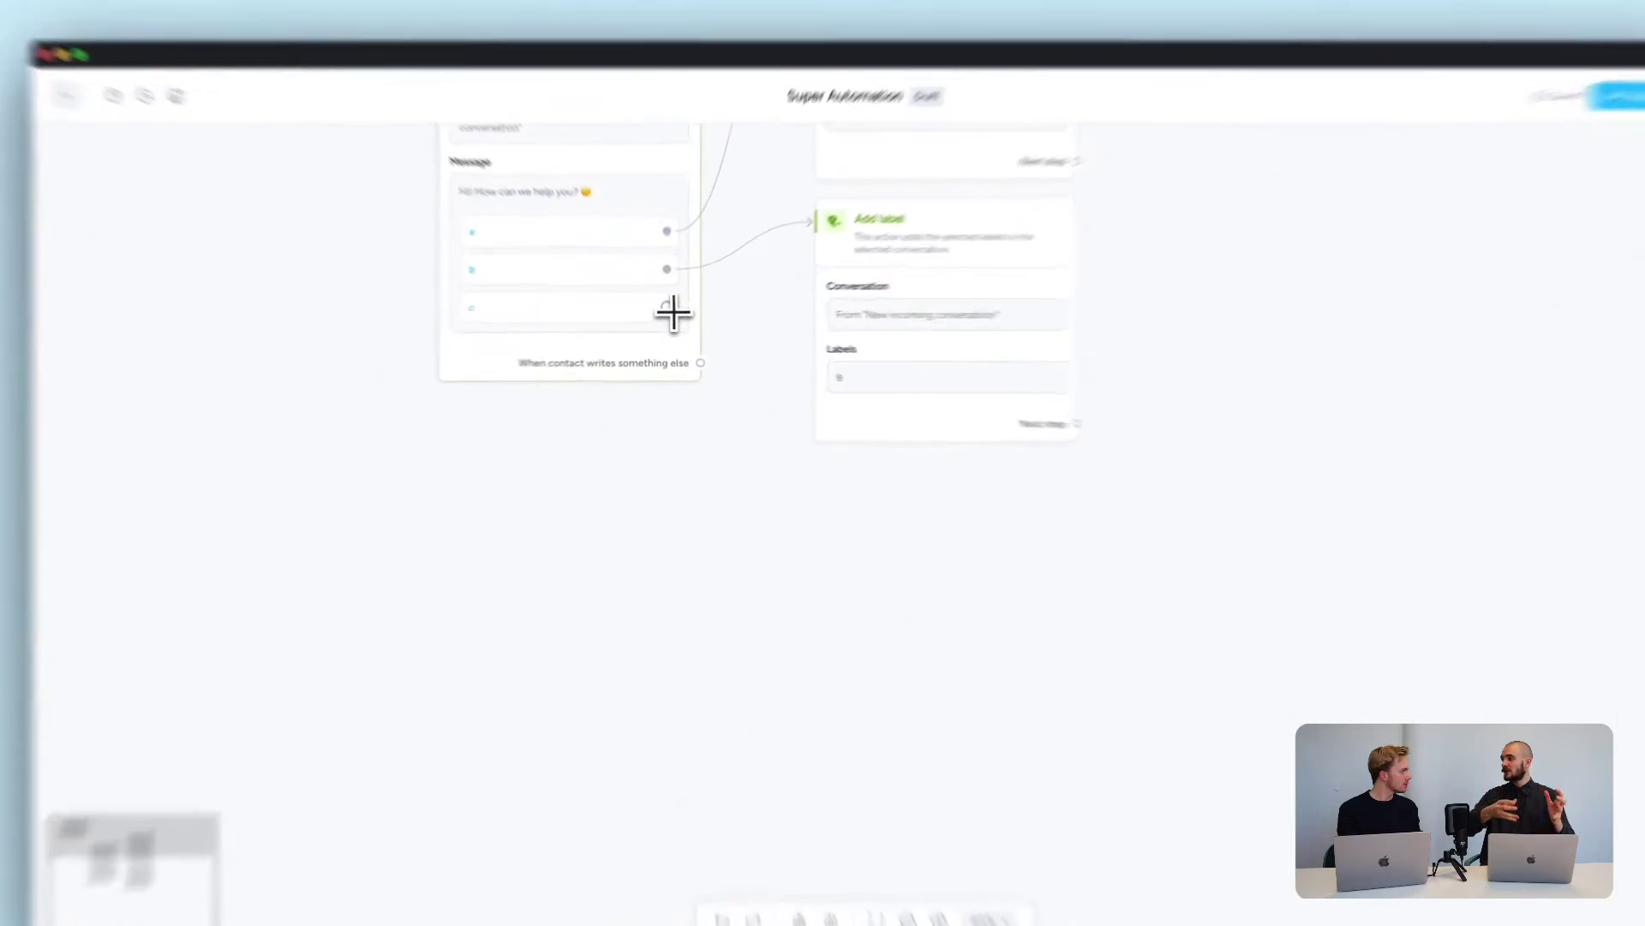
Link reply c to an Assign conversation step with the support agent as user
drag(666, 312, 762, 449)
drag(875, 572, 934, 625)
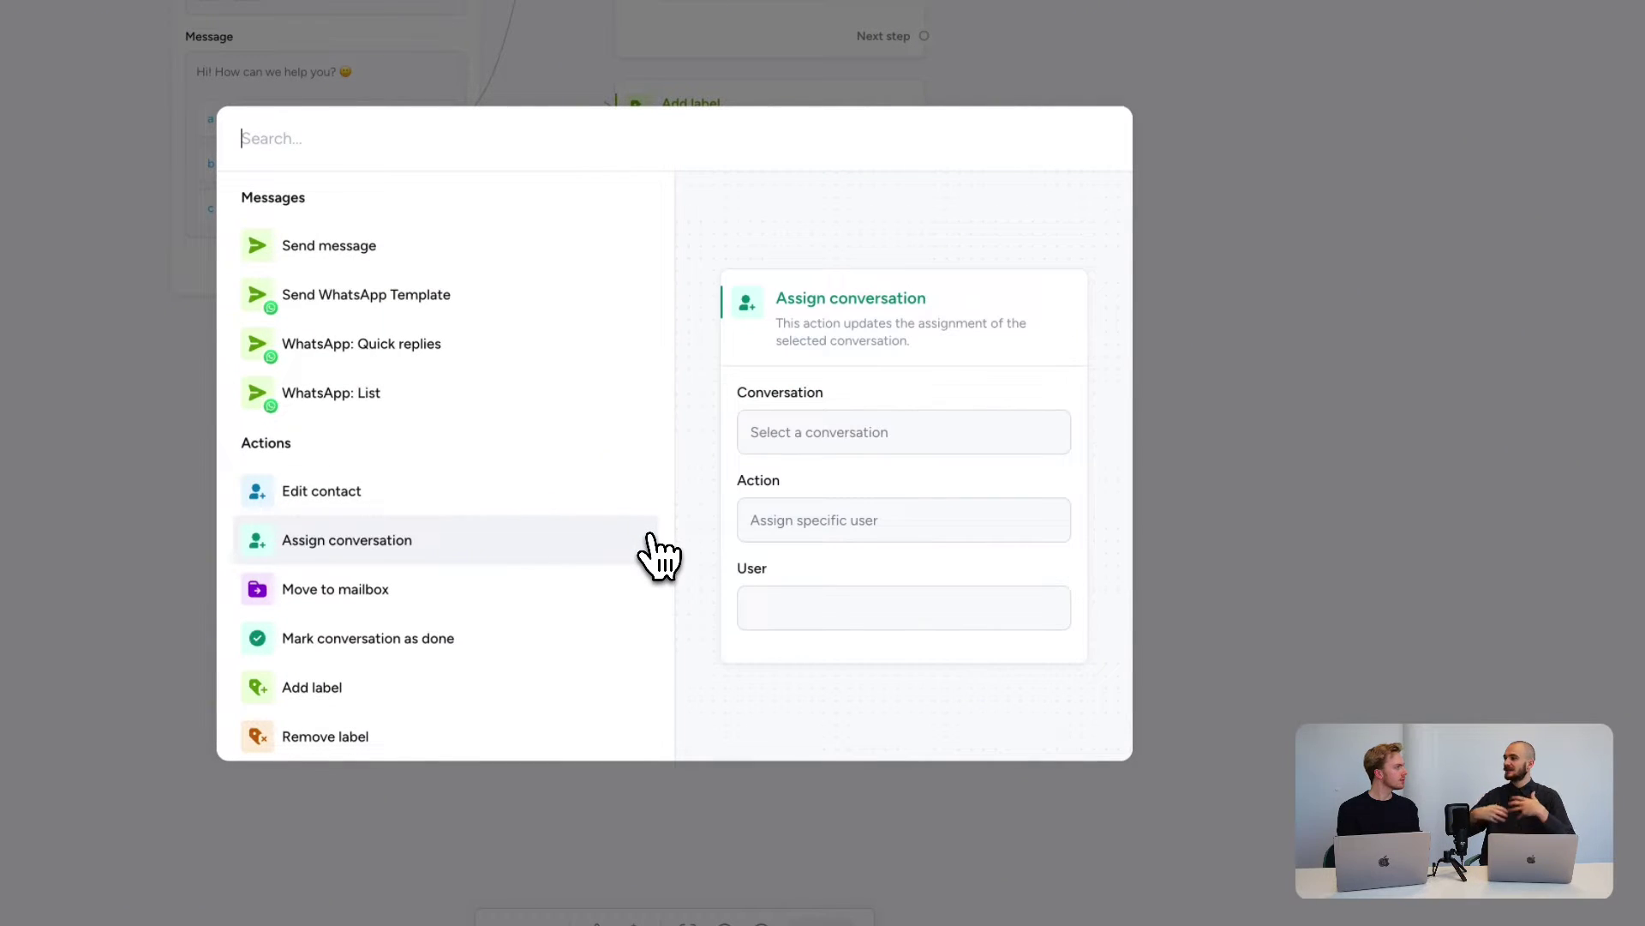
click(650, 536)
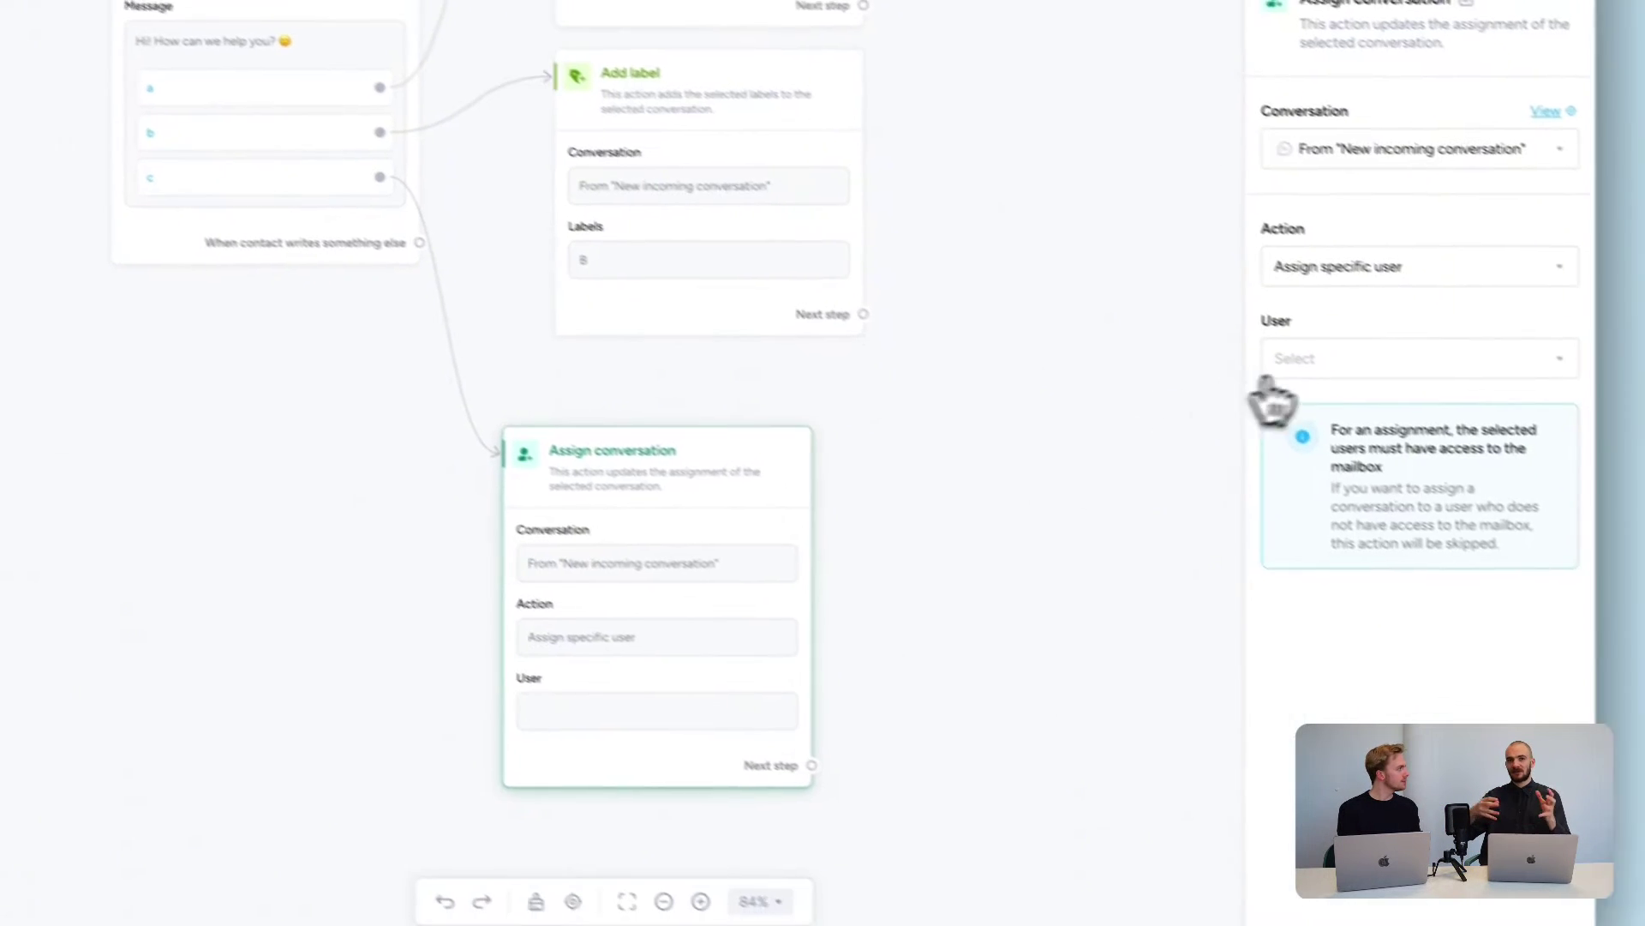
click(1418, 347)
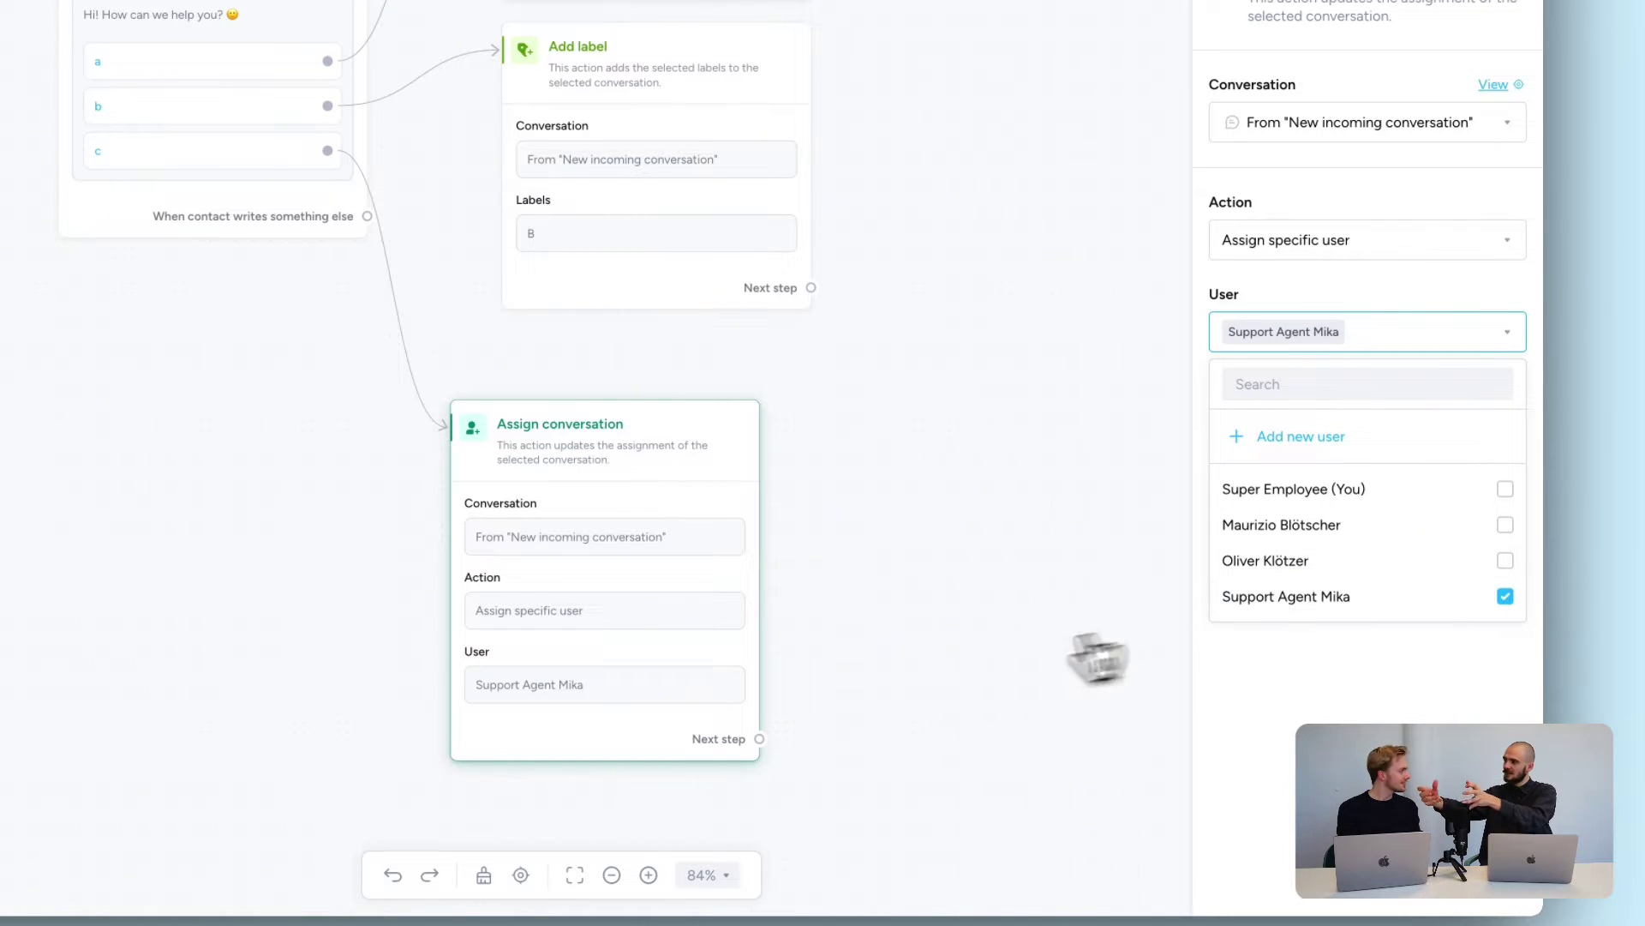
drag(759, 738, 859, 592)
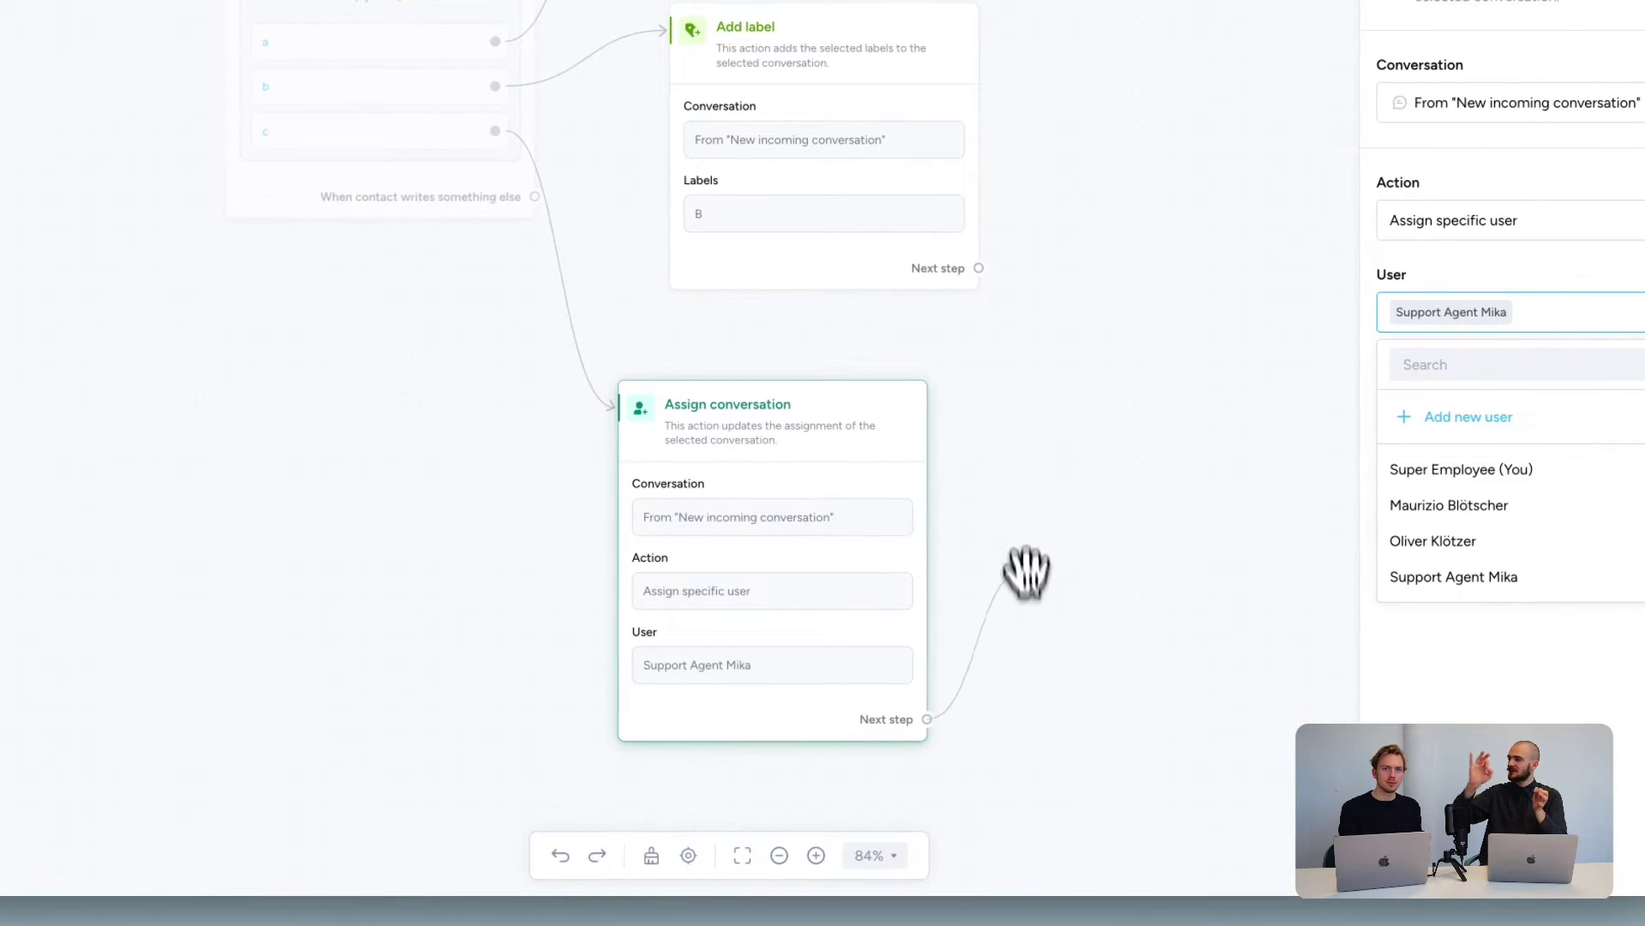
drag(1026, 573, 1028, 477)
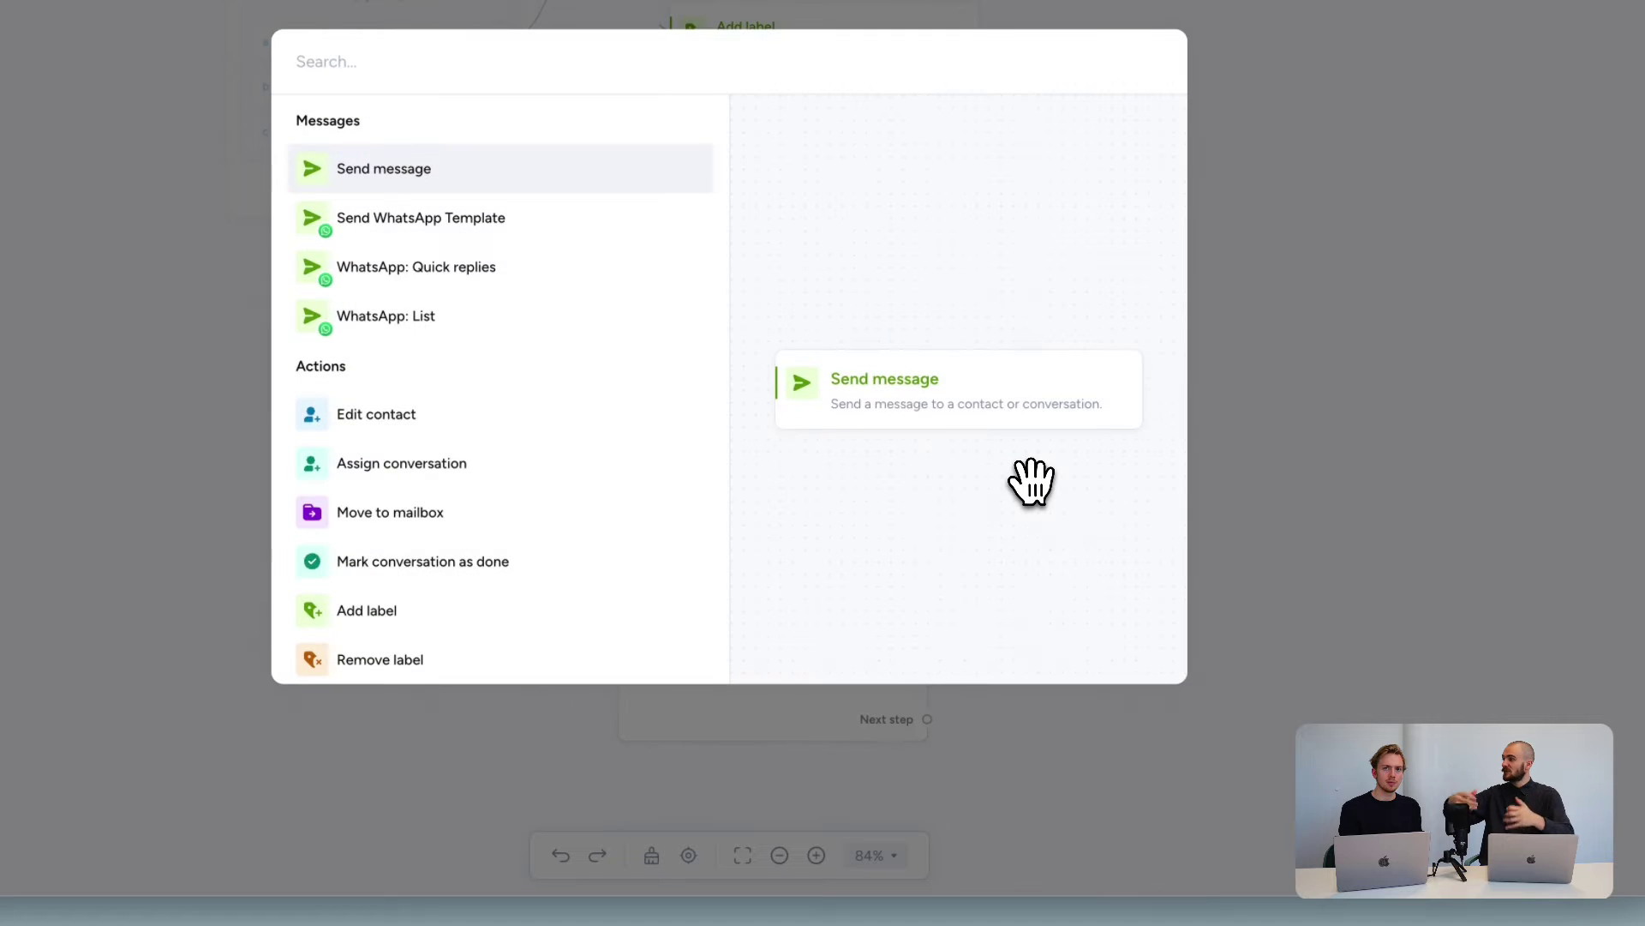
Add a Send message step after the assignment containing the pasted multi-line follow-up text
click(641, 367)
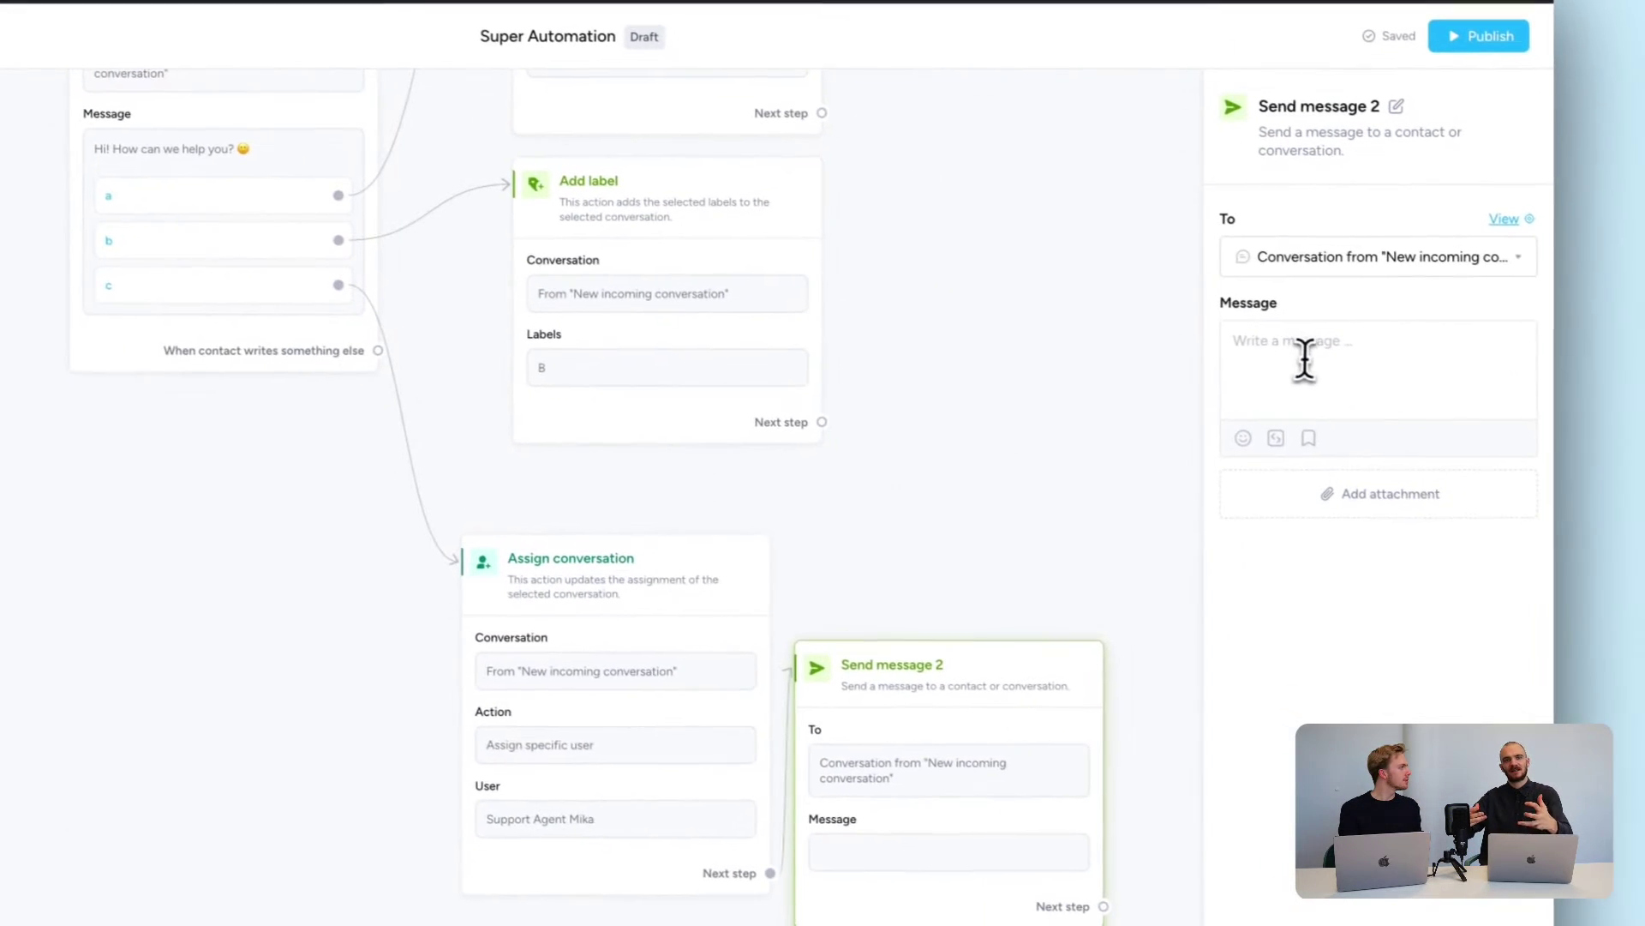
click(1304, 358)
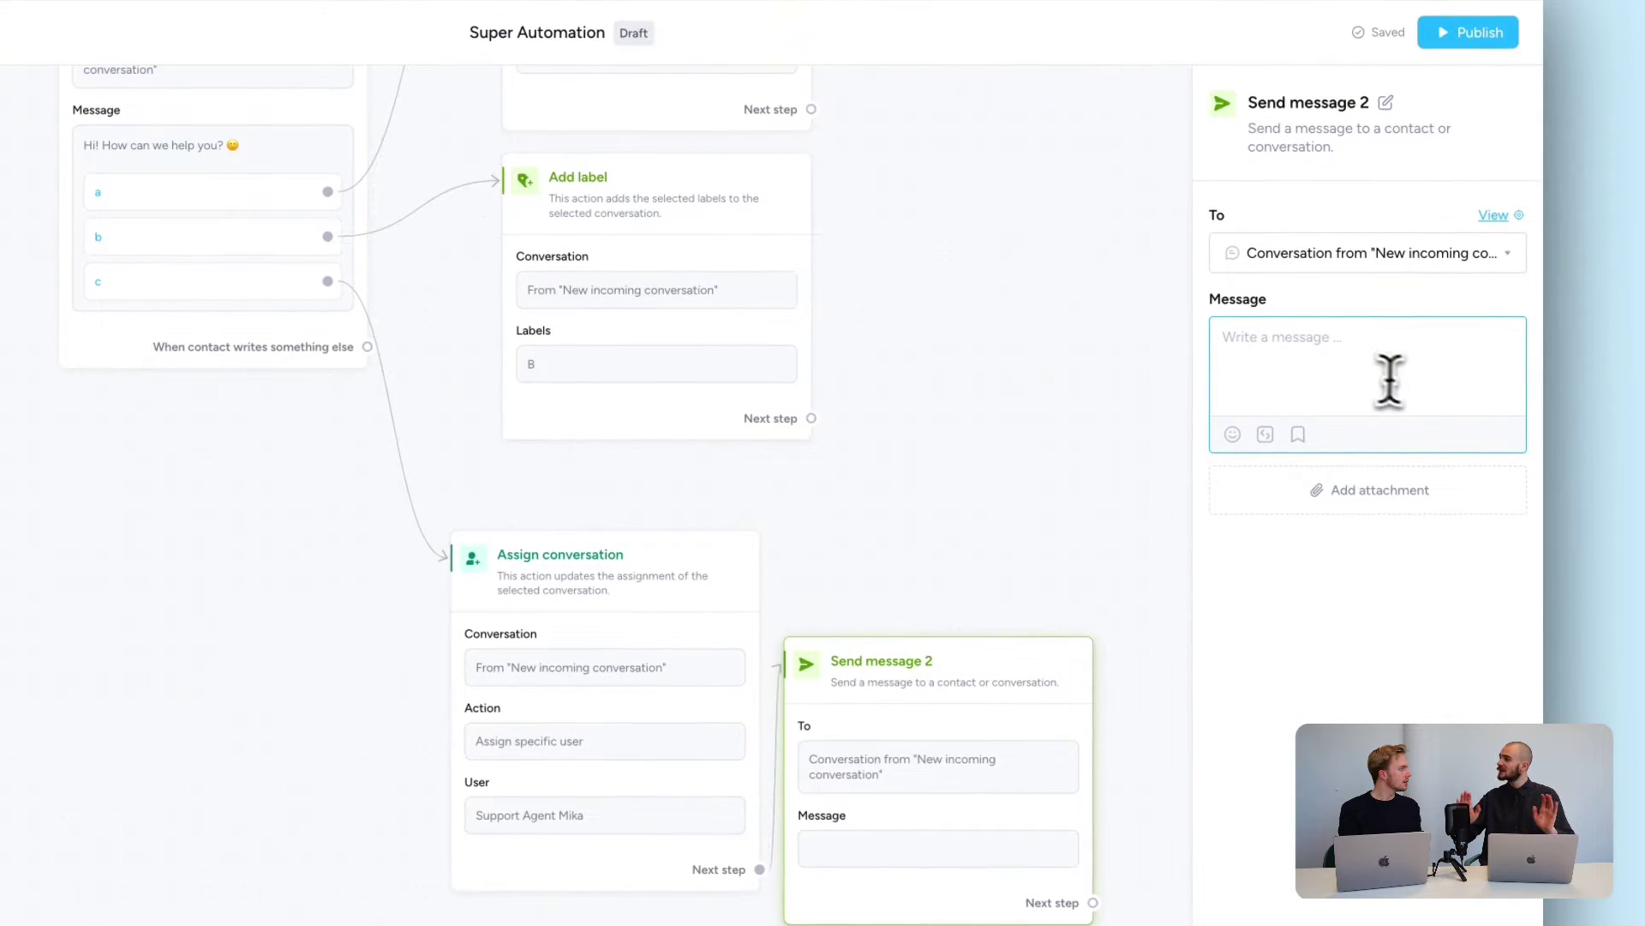
text(Hey Jonas!  No worries, Mika is going to take over. 😀 Please give him 5-10 minutes.)
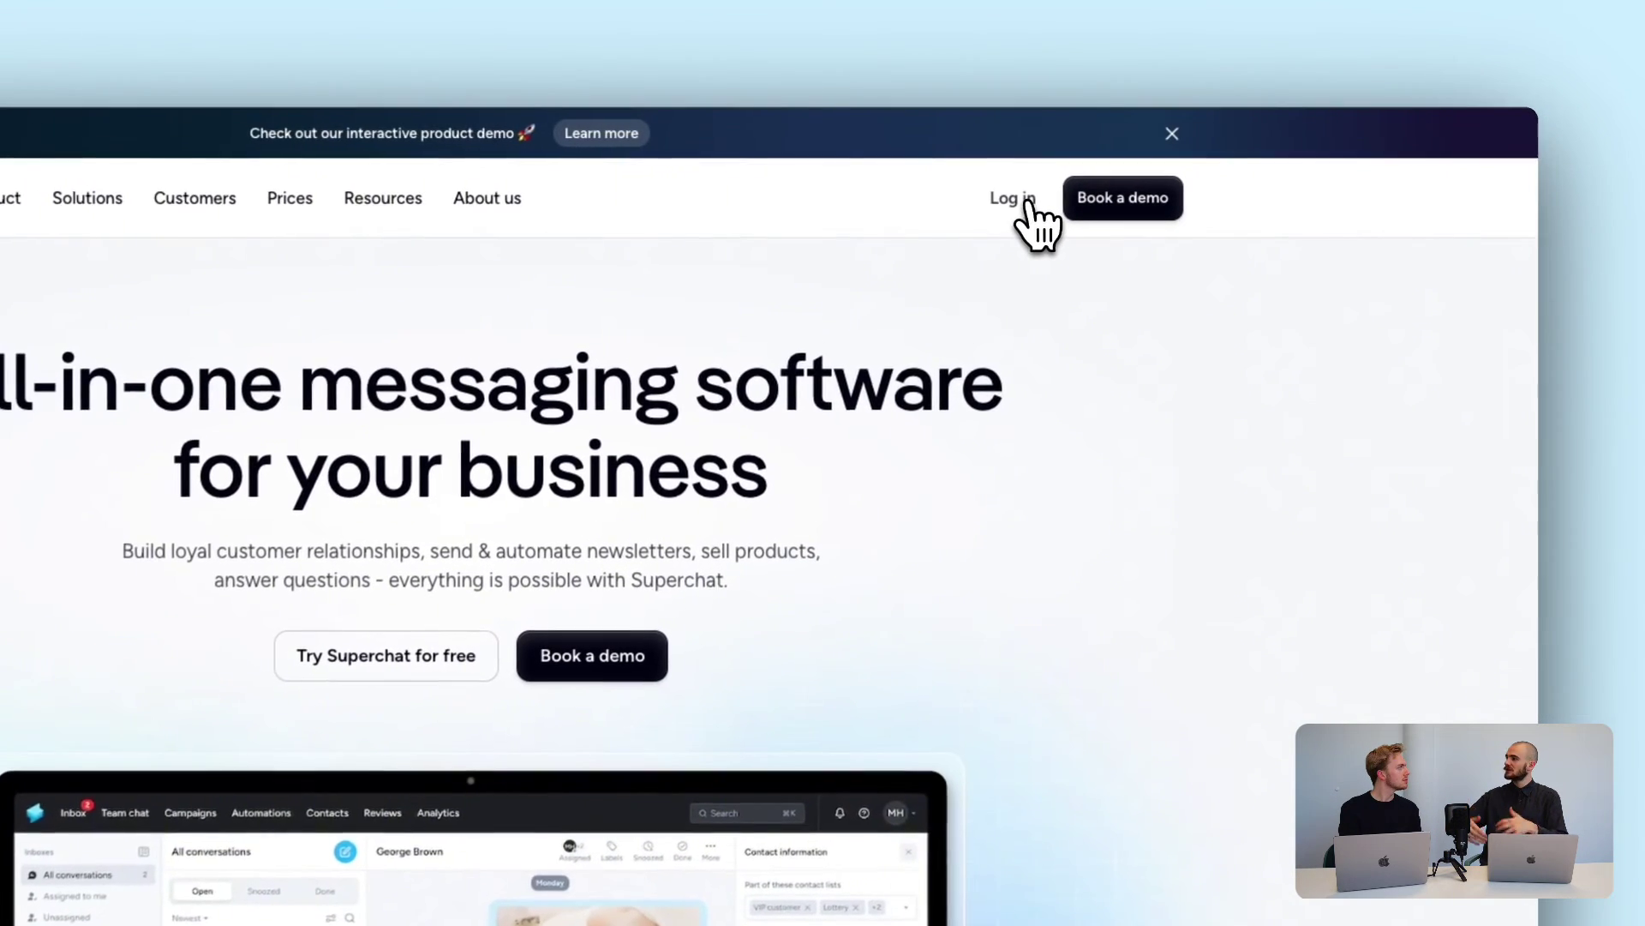
Log in, briefly view the Help panel, then open the website's 'Book free demo now' form
click(1026, 202)
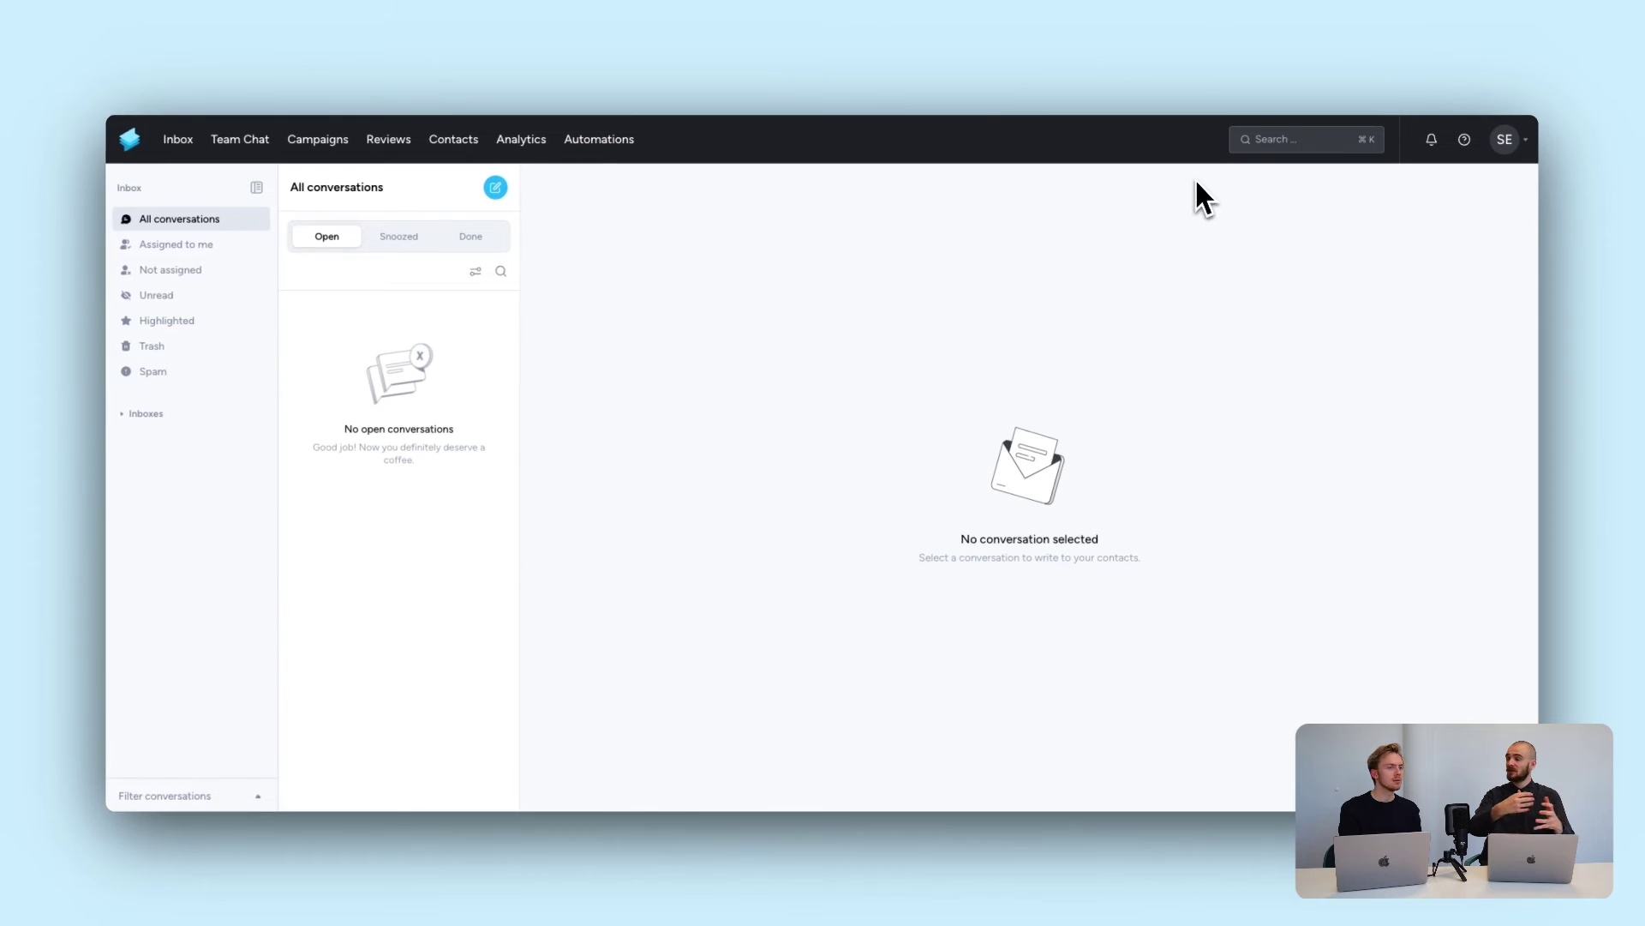
click(1465, 140)
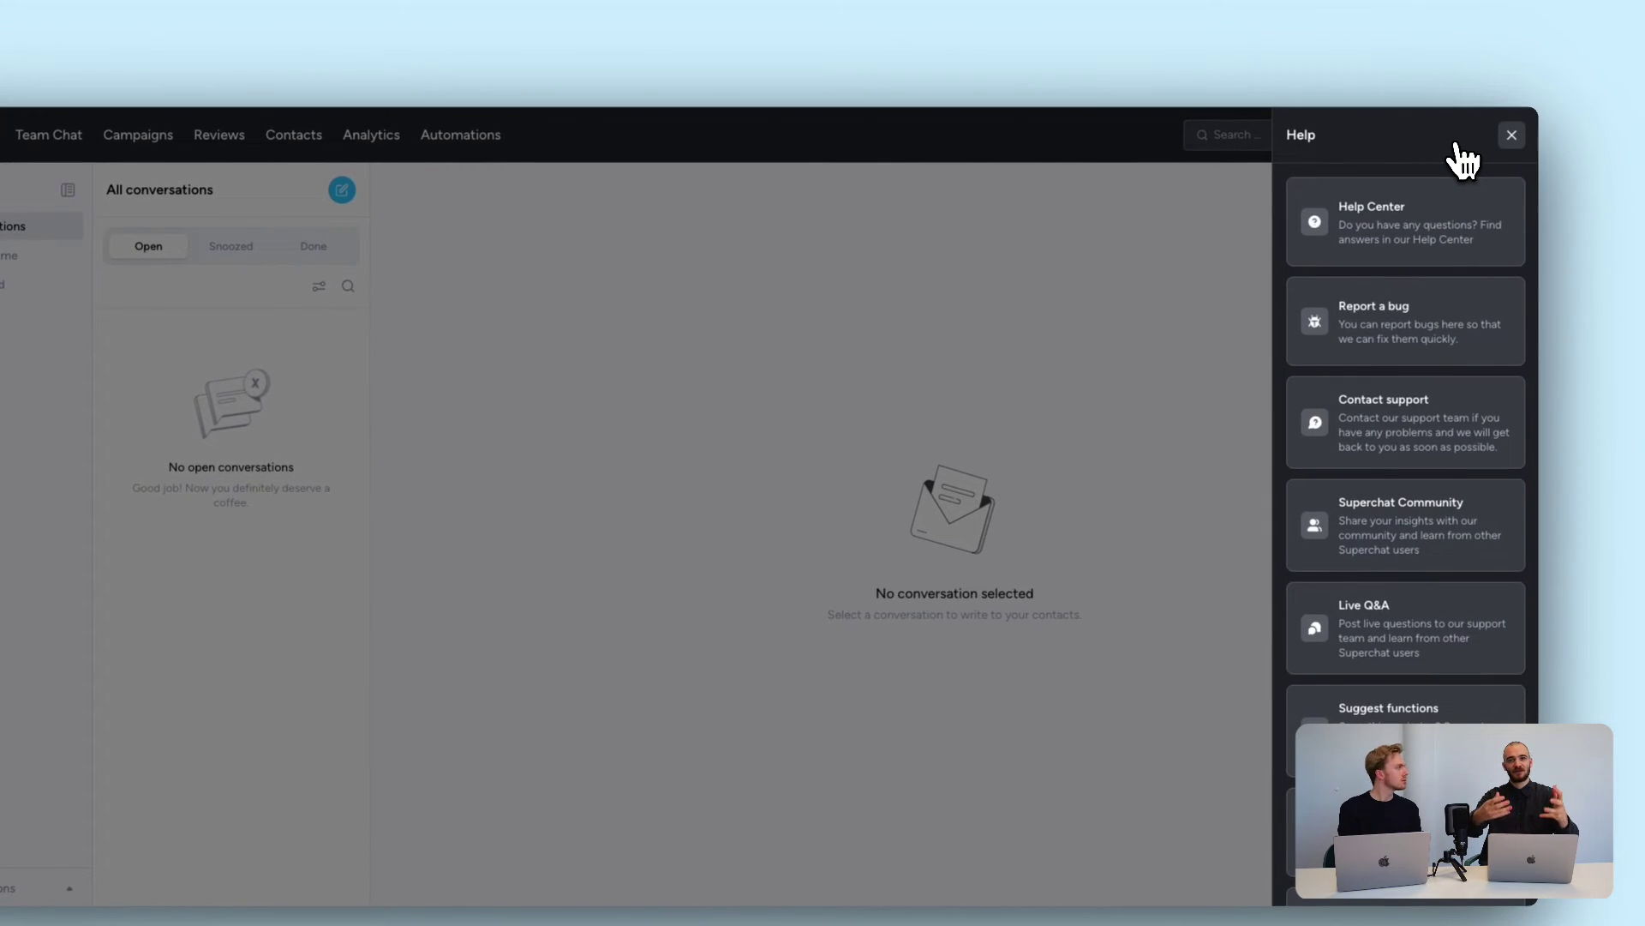
click(1512, 135)
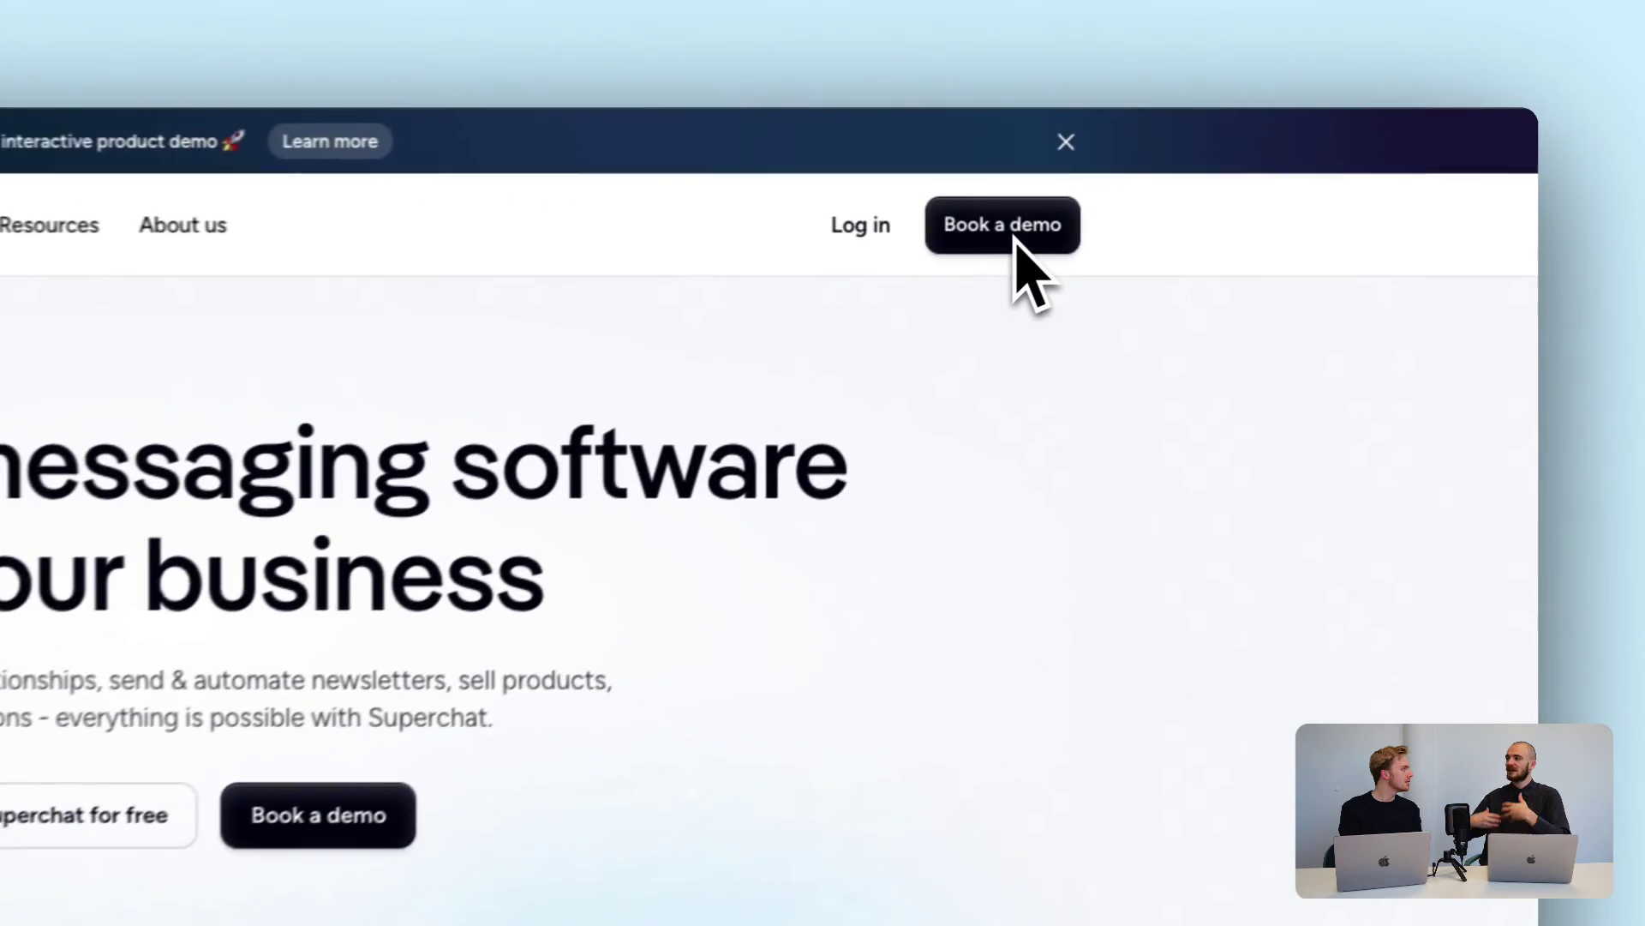
click(1265, 182)
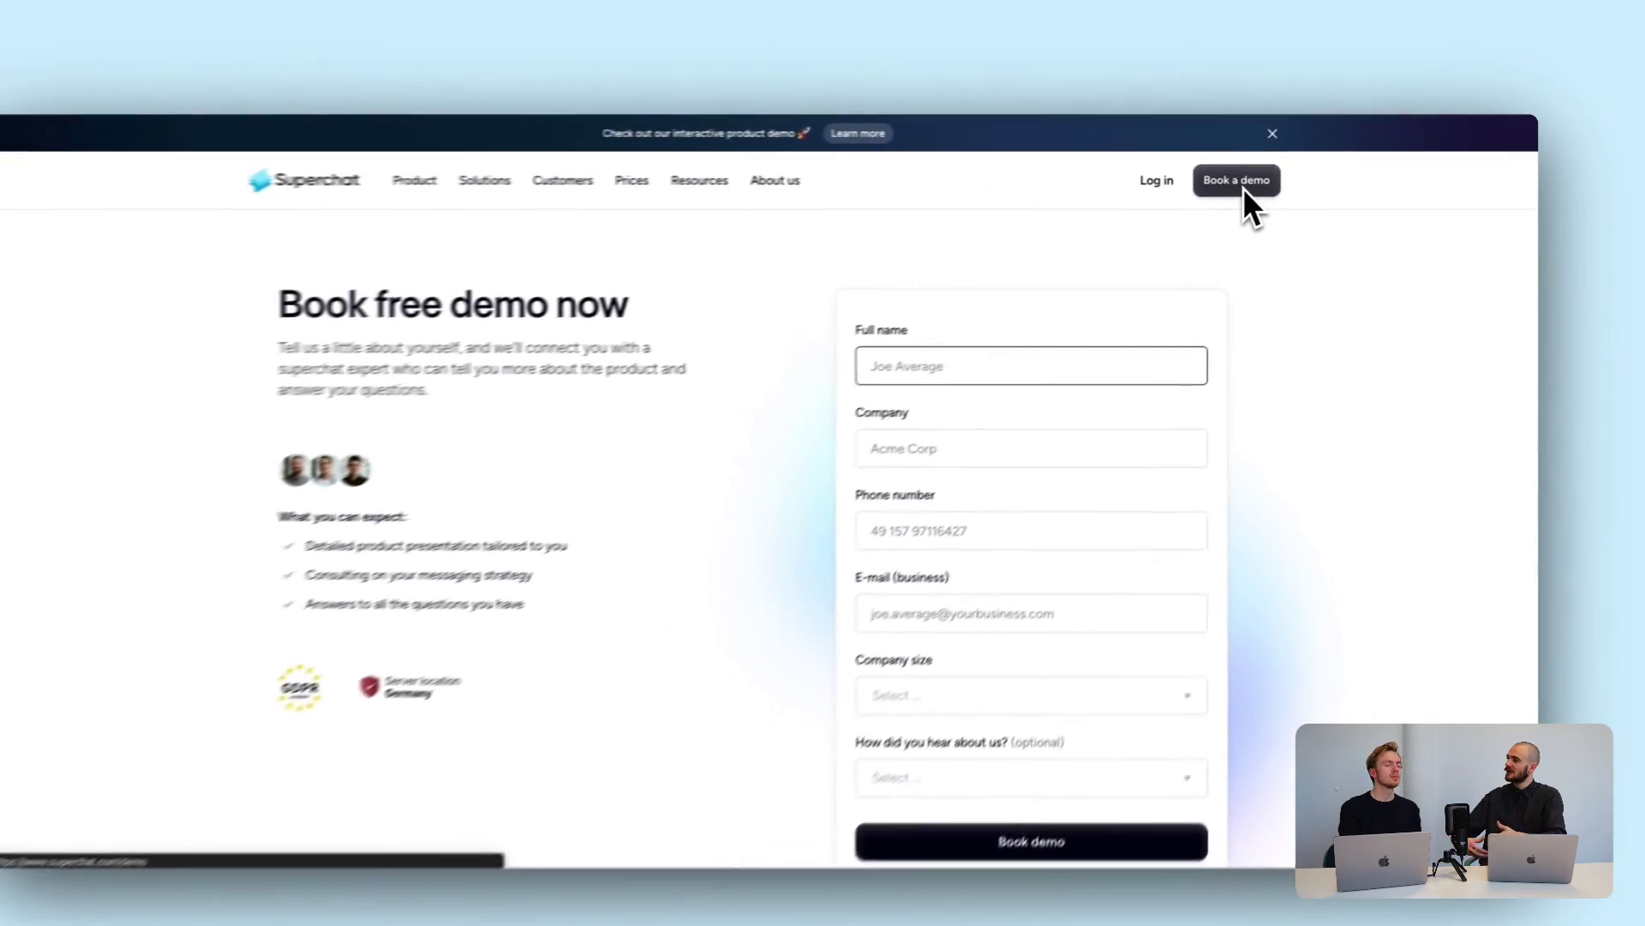
scroll(1296, 358, down, 1)
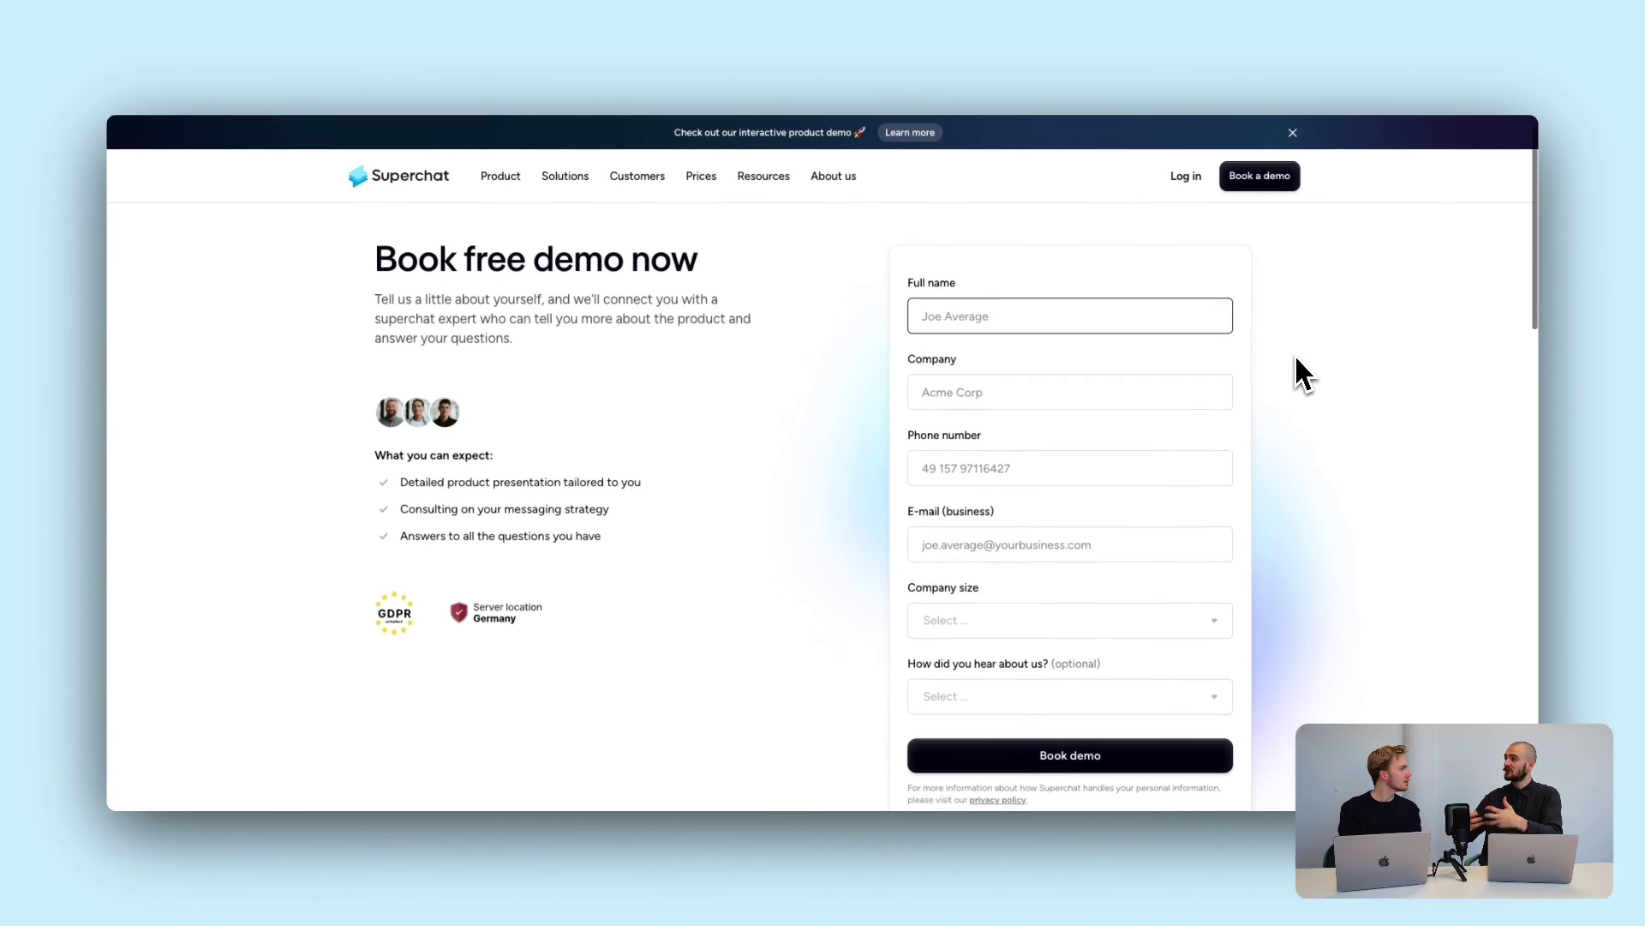